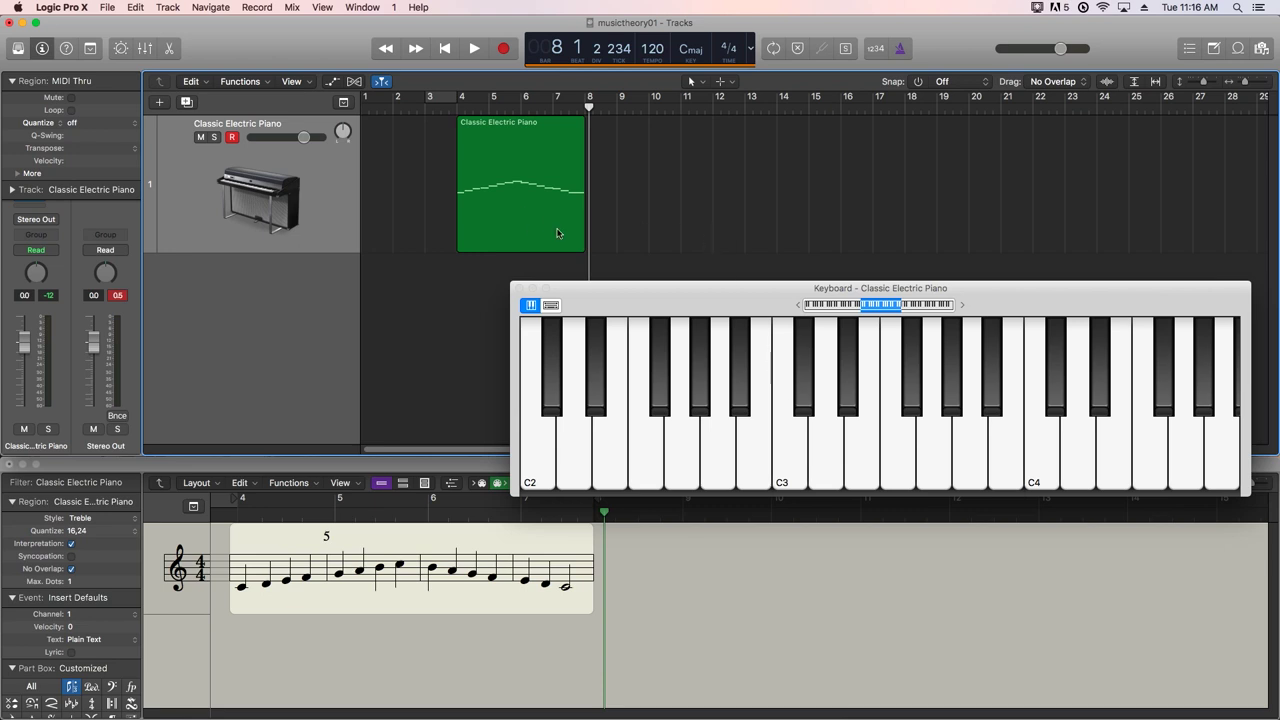
{"action": "left_click", "coordinate": [793, 461]}
{"action": "left_click", "coordinate": [792, 452]}
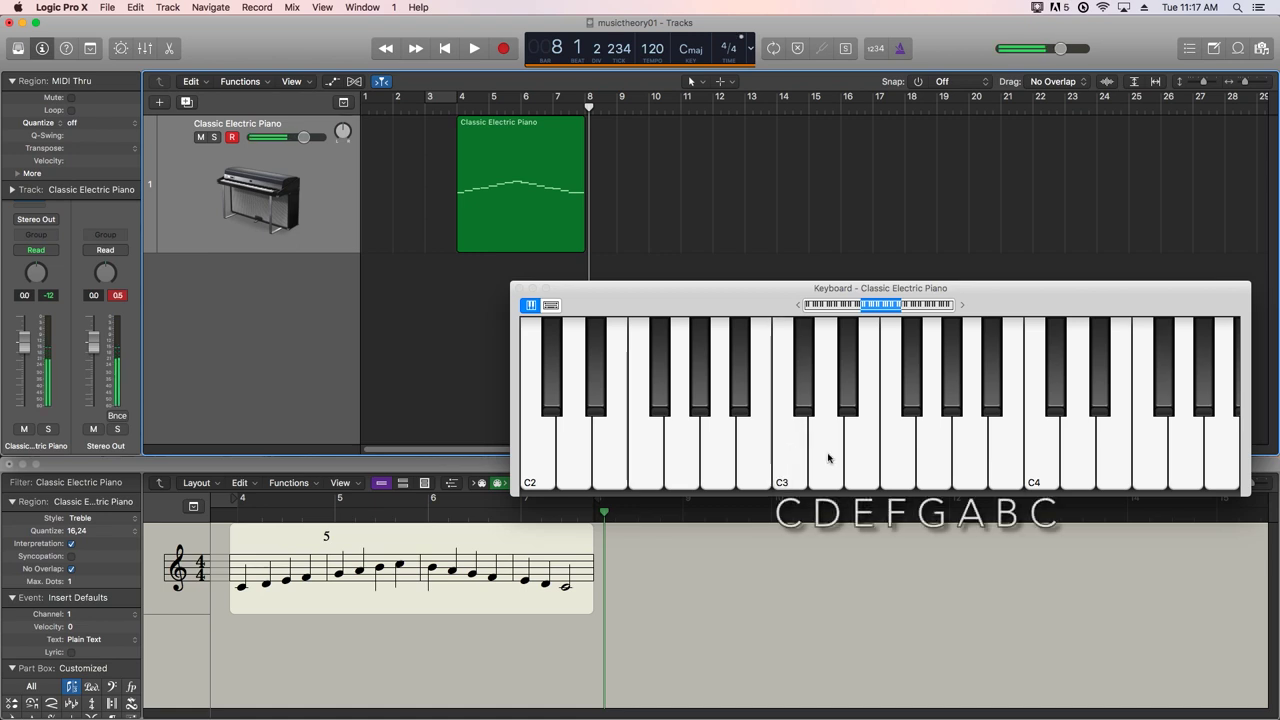
{"action": "left_click", "coordinate": [828, 458]}
{"action": "left_click", "coordinate": [853, 452]}
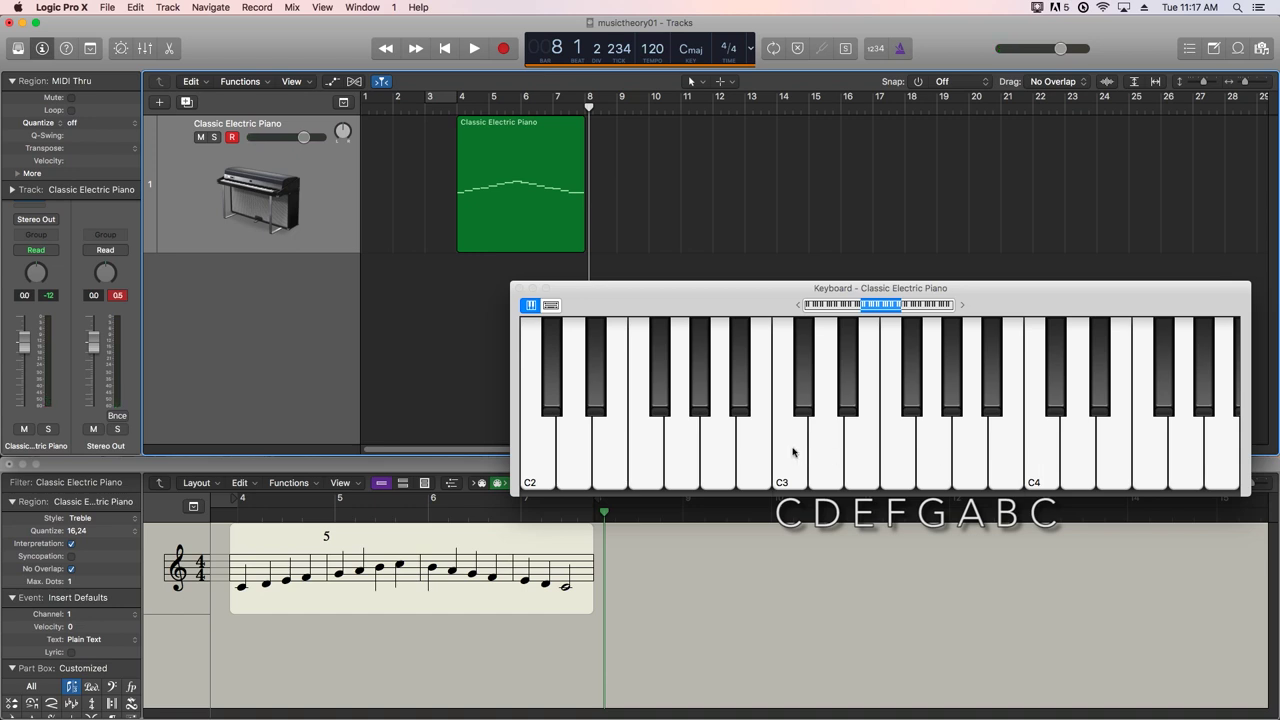
{"action": "left_click", "coordinate": [930, 448]}
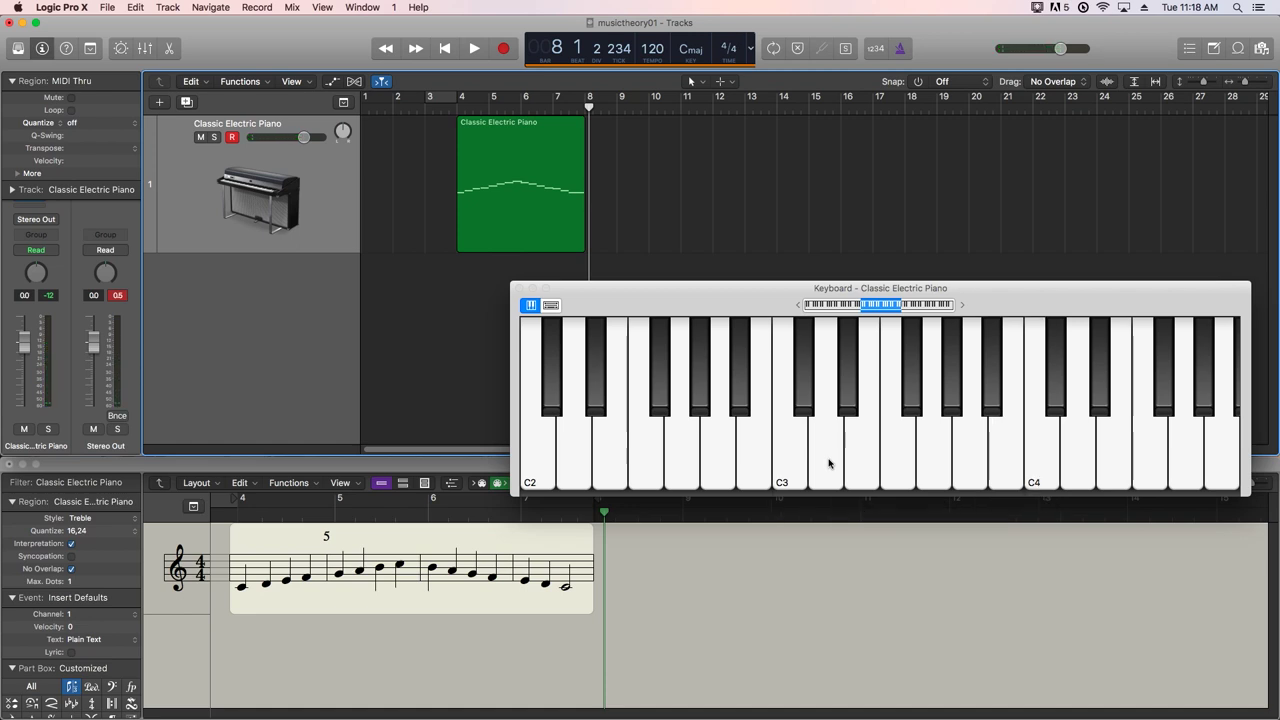
{"action": "left_click", "coordinate": [1049, 463]}
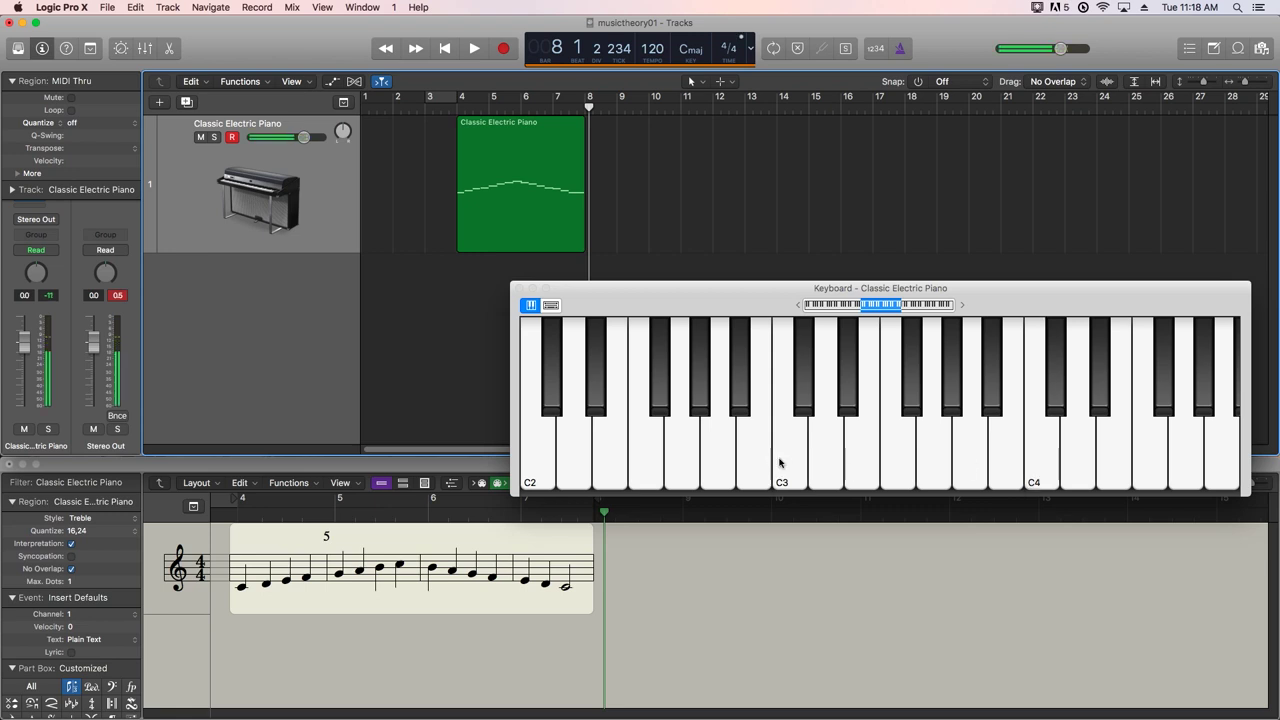
{"action": "left_click", "coordinate": [1038, 461]}
{"action": "left_click", "coordinate": [783, 450]}
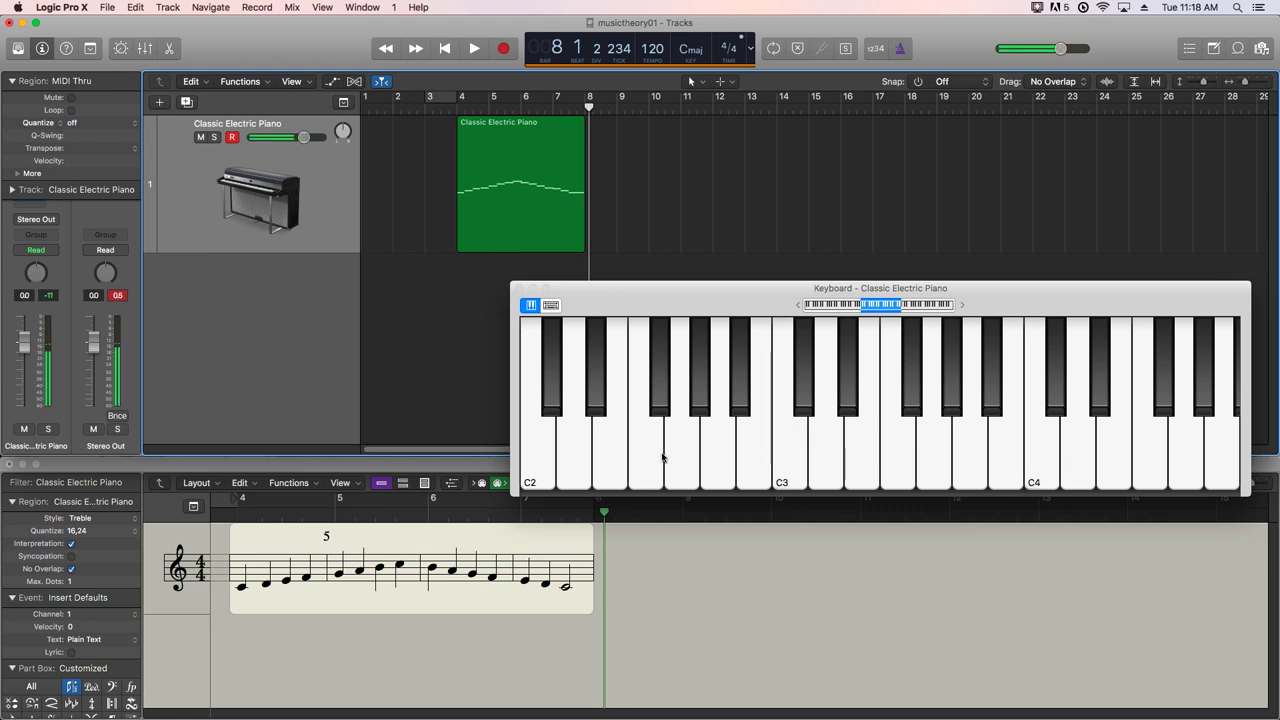
{"action": "left_click", "coordinate": [530, 450]}
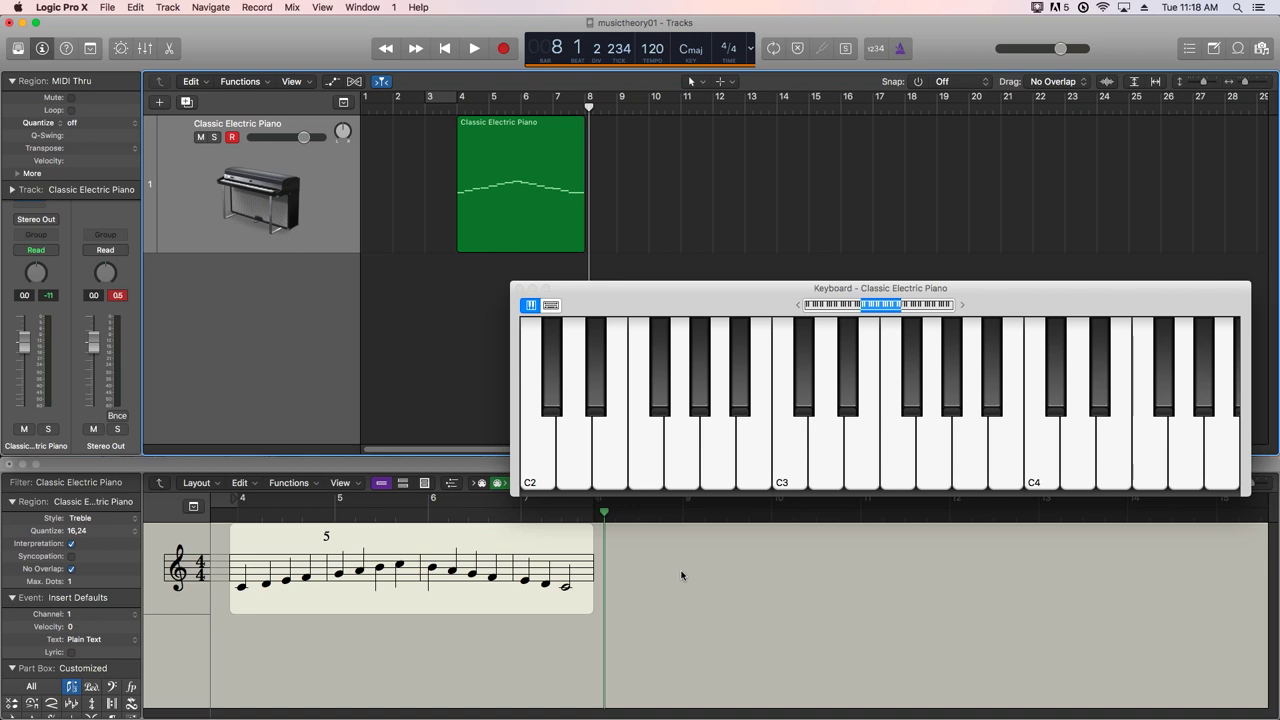
{"action": "left_click", "coordinate": [795, 440]}
{"action": "left_click", "coordinate": [1038, 436]}
{"action": "left_click", "coordinate": [959, 455]}
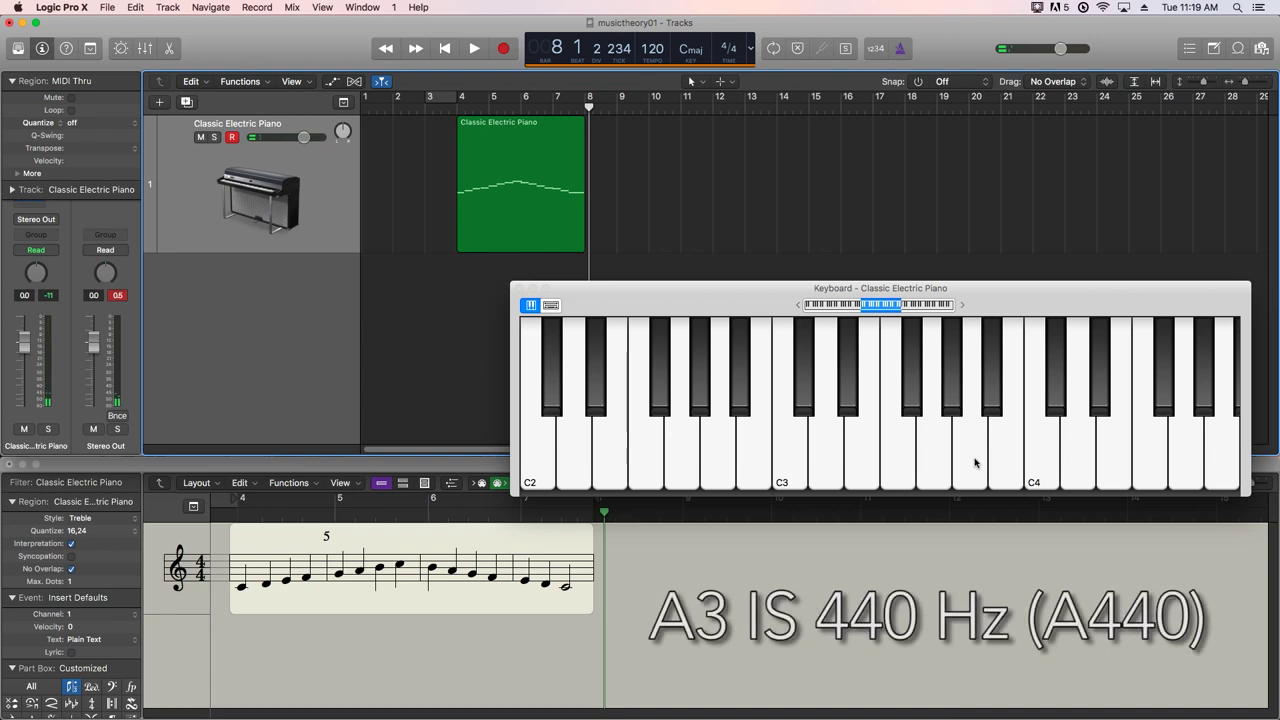
{"action": "left_click", "coordinate": [975, 462]}
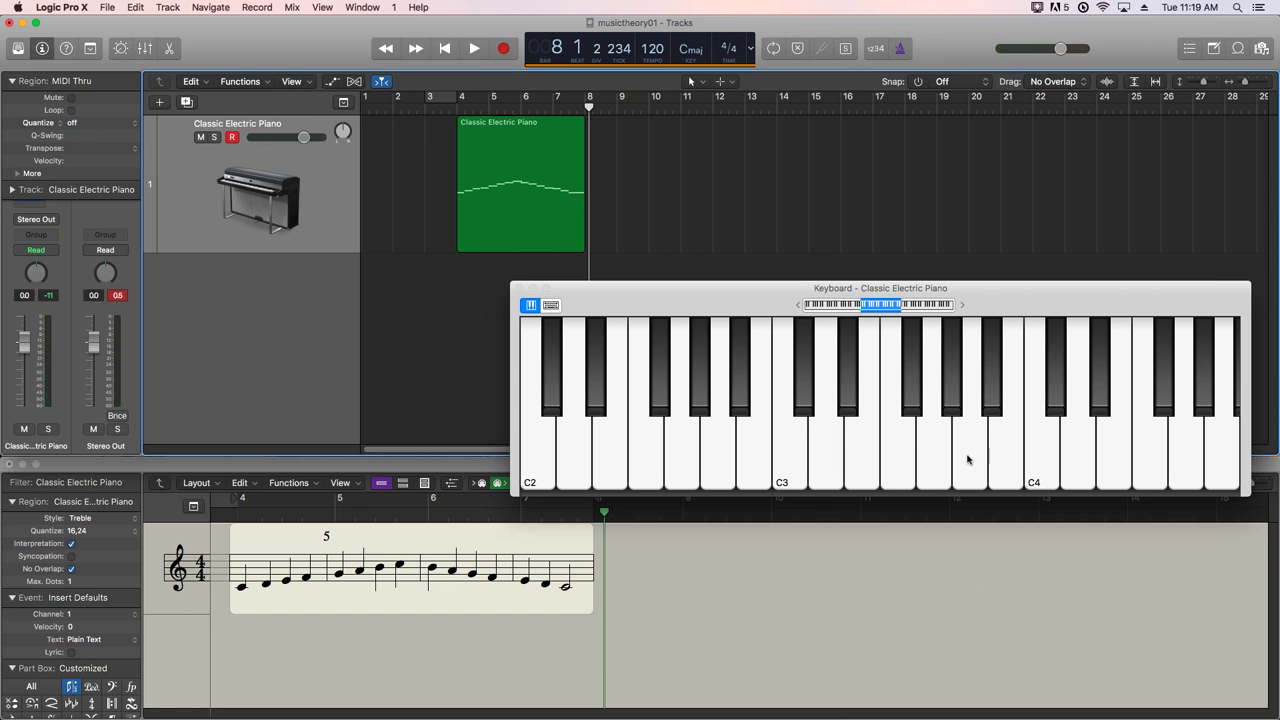
{"action": "left_click", "coordinate": [967, 459]}
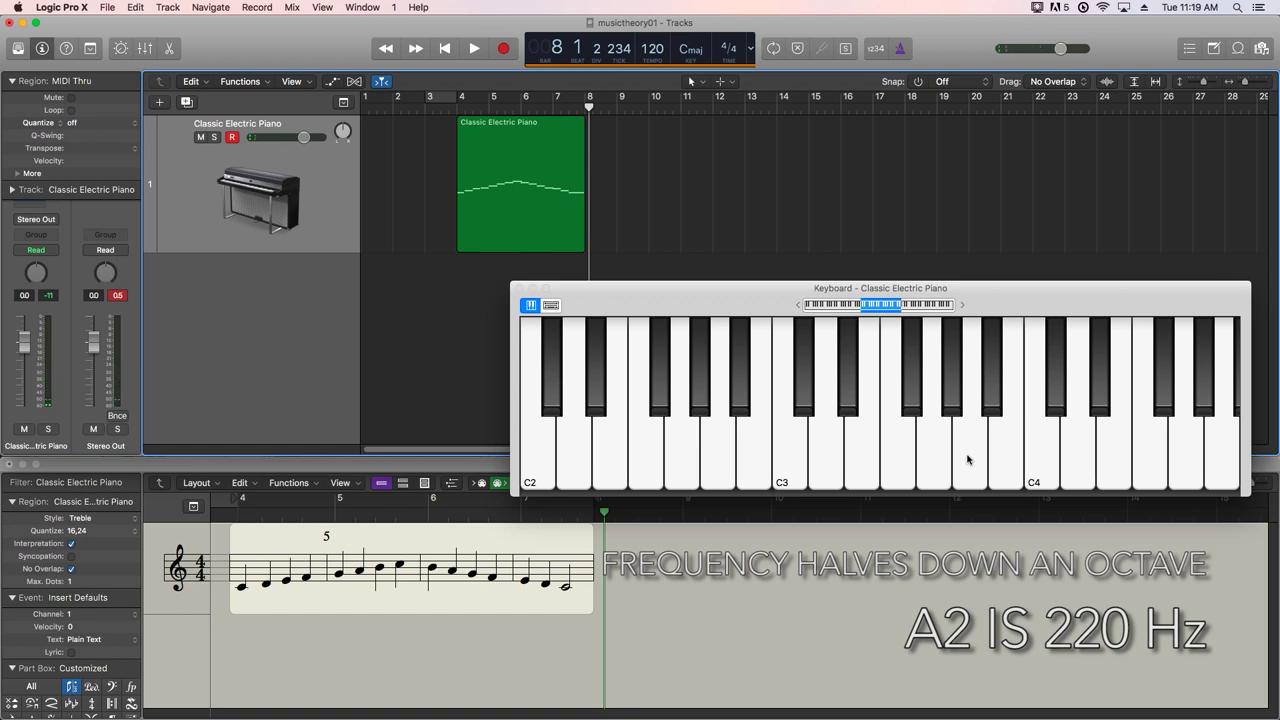
{"action": "left_click", "coordinate": [967, 459]}
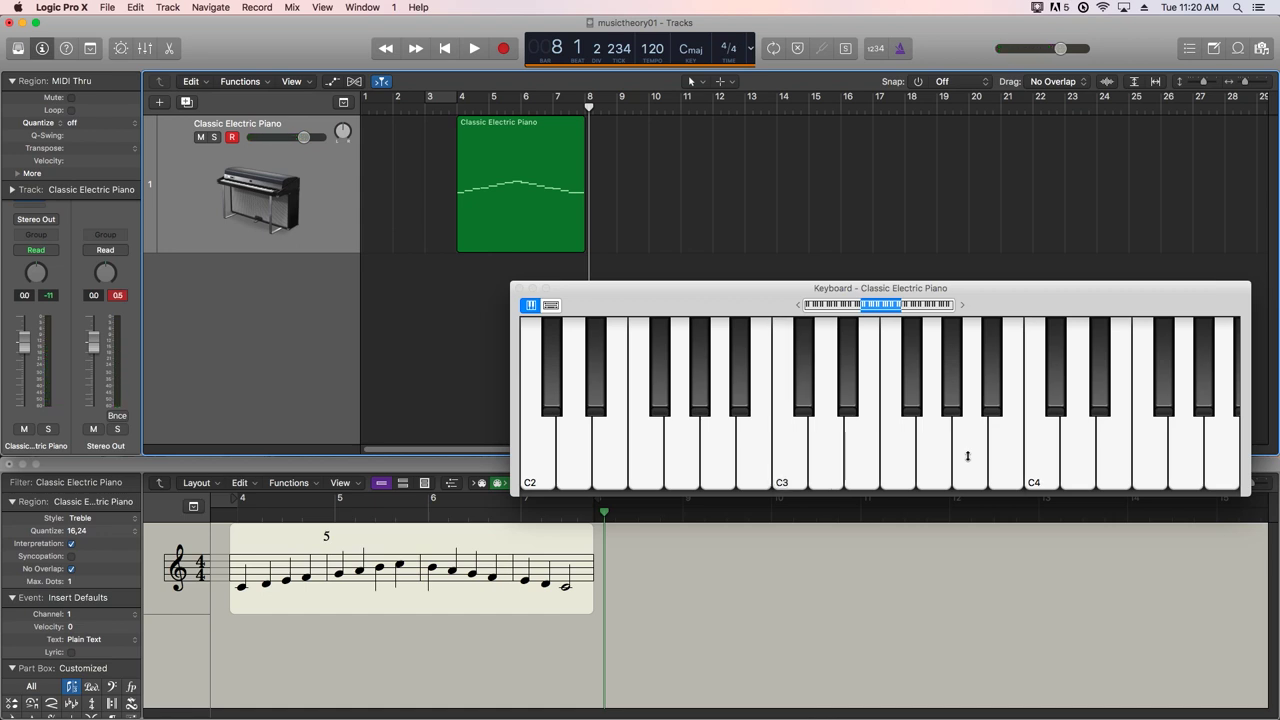
Nudge the on-screen piano keyboard window about 20 pixels higher
{"action": "left_click_drag", "start_coordinate": [726, 296], "coordinate": [723, 274]}
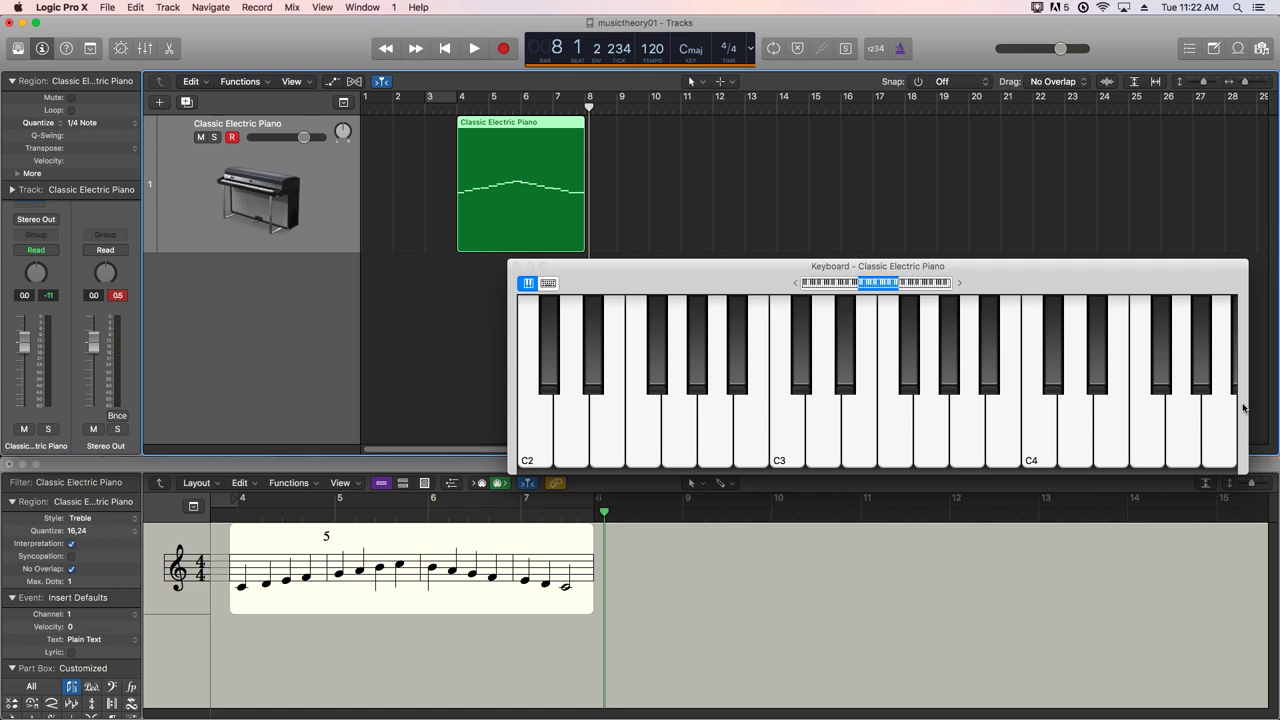
Move the playhead to bar 4, reselect the scale region, then deselect it
{"action": "left_click", "coordinate": [455, 108]}
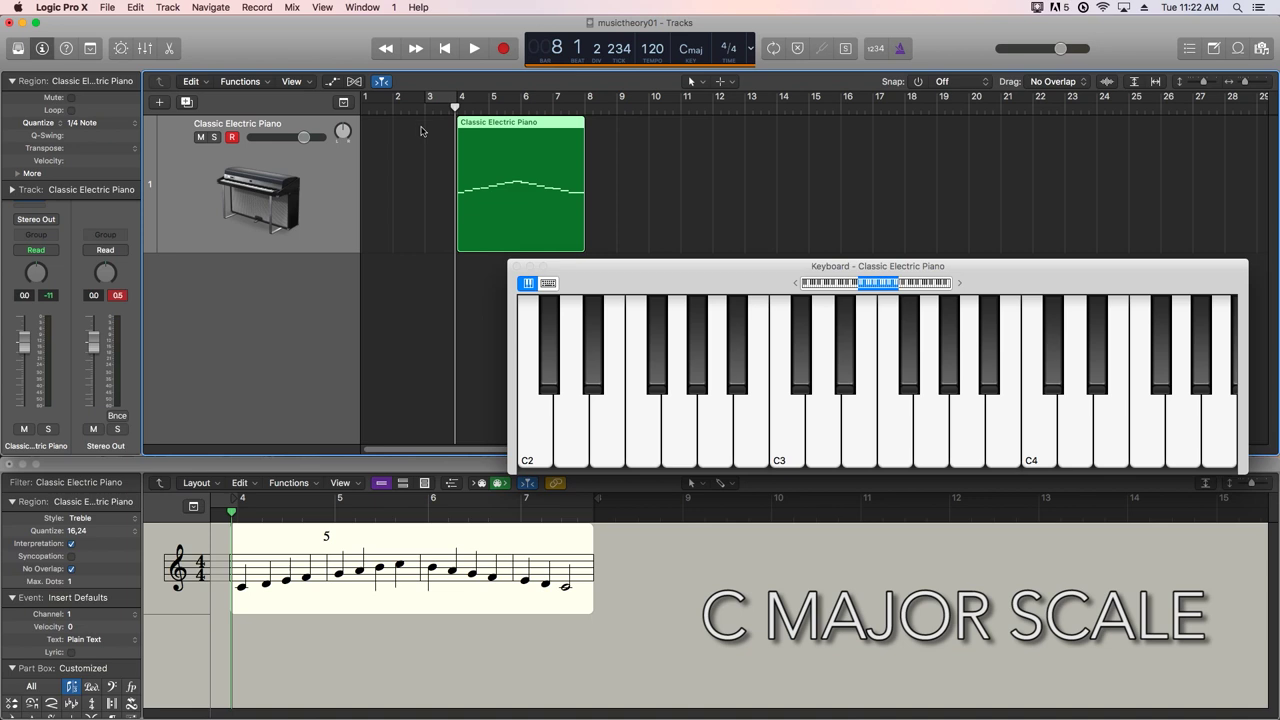
{"action": "left_click", "coordinate": [416, 203]}
{"action": "left_click", "coordinate": [490, 141]}
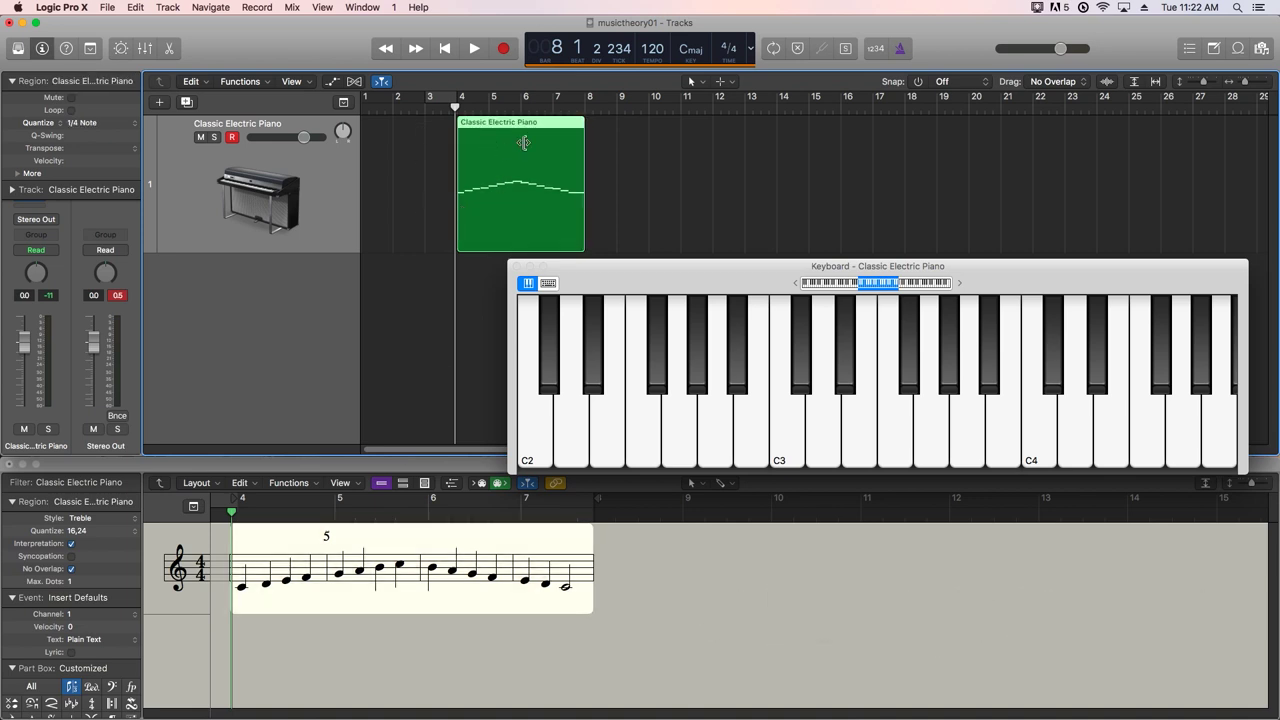
{"action": "left_click", "coordinate": [648, 144]}
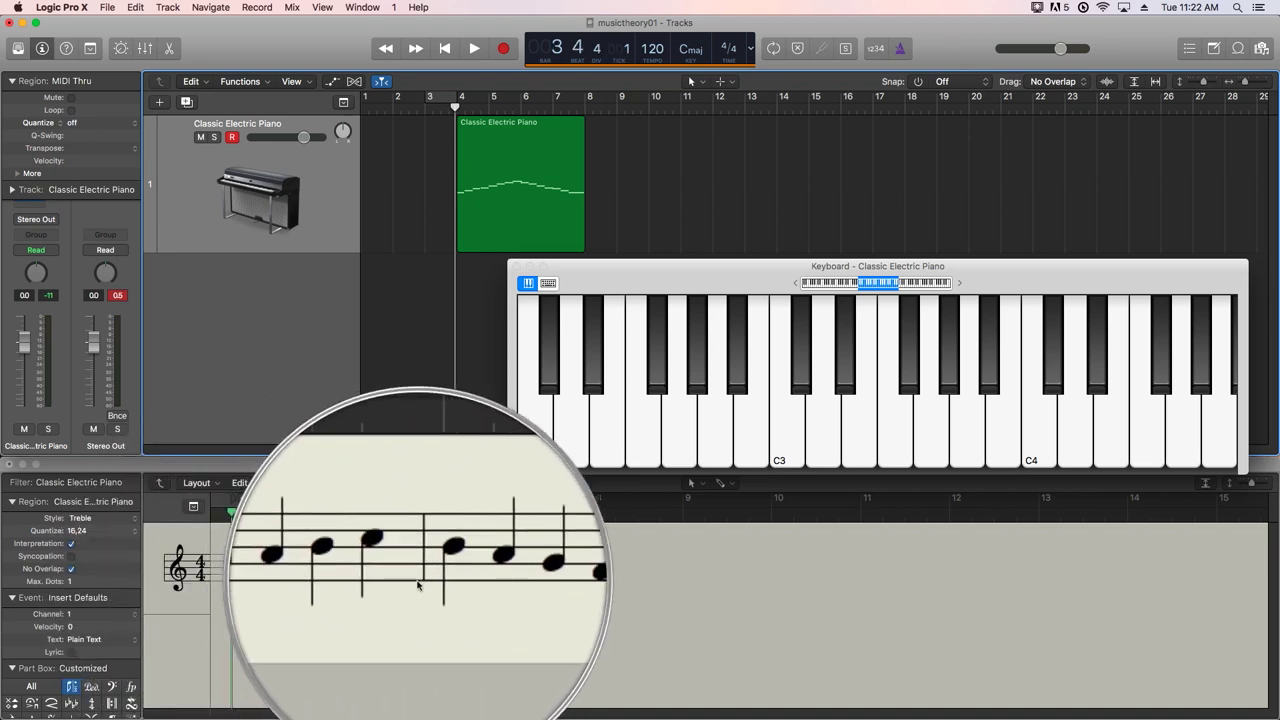
Play back the scale, sound the note just above C3, and return the playhead to bar 3
{"action": "key", "text": "space"}
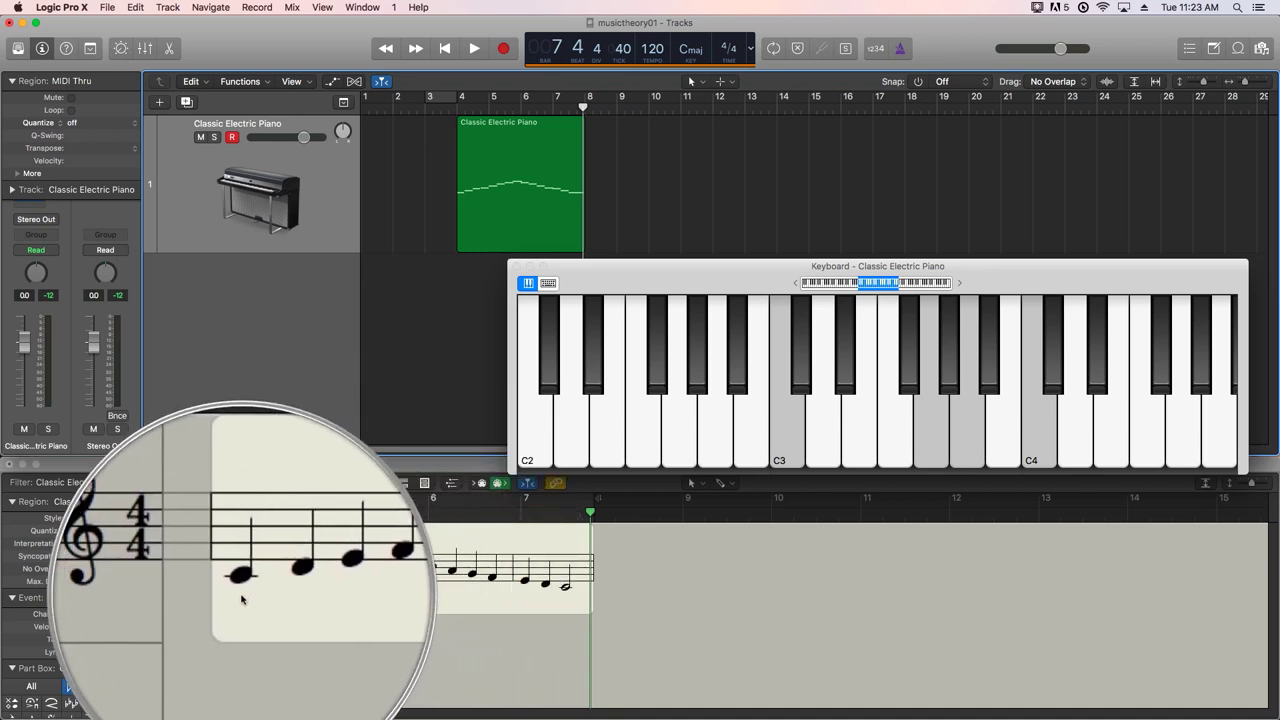
{"action": "left_click", "coordinate": [241, 599]}
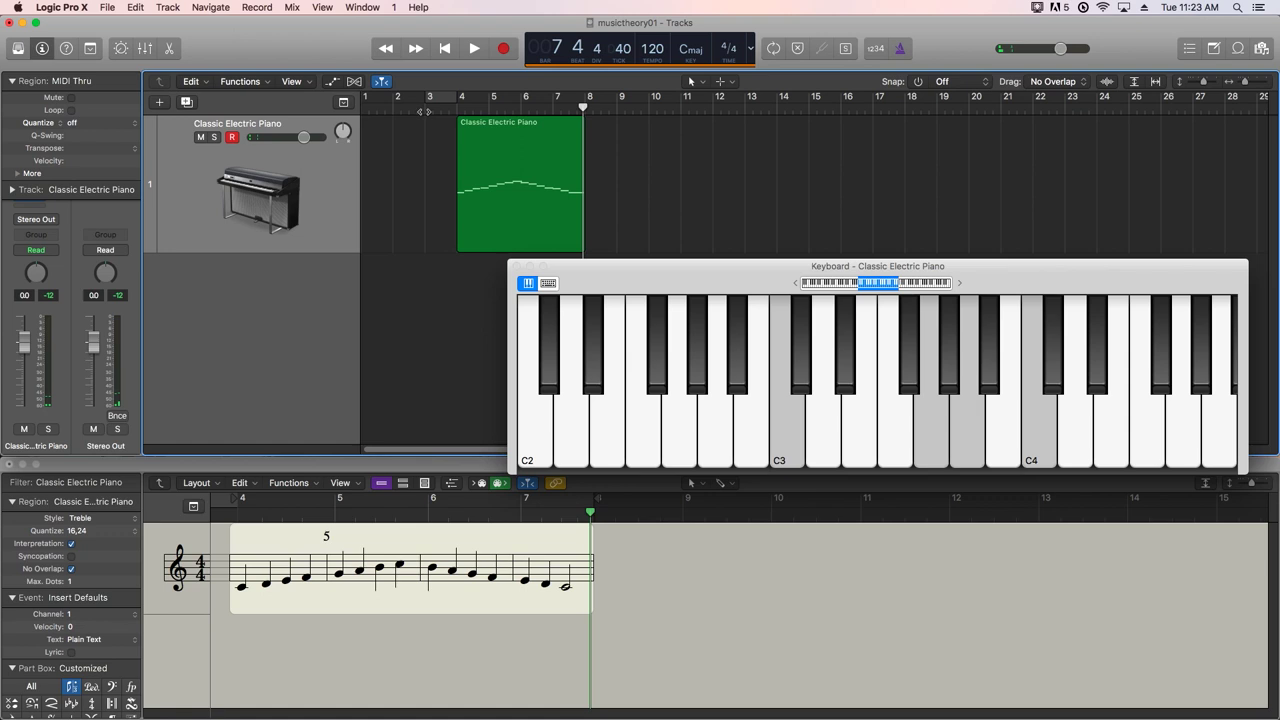
{"action": "left_click", "coordinate": [424, 104]}
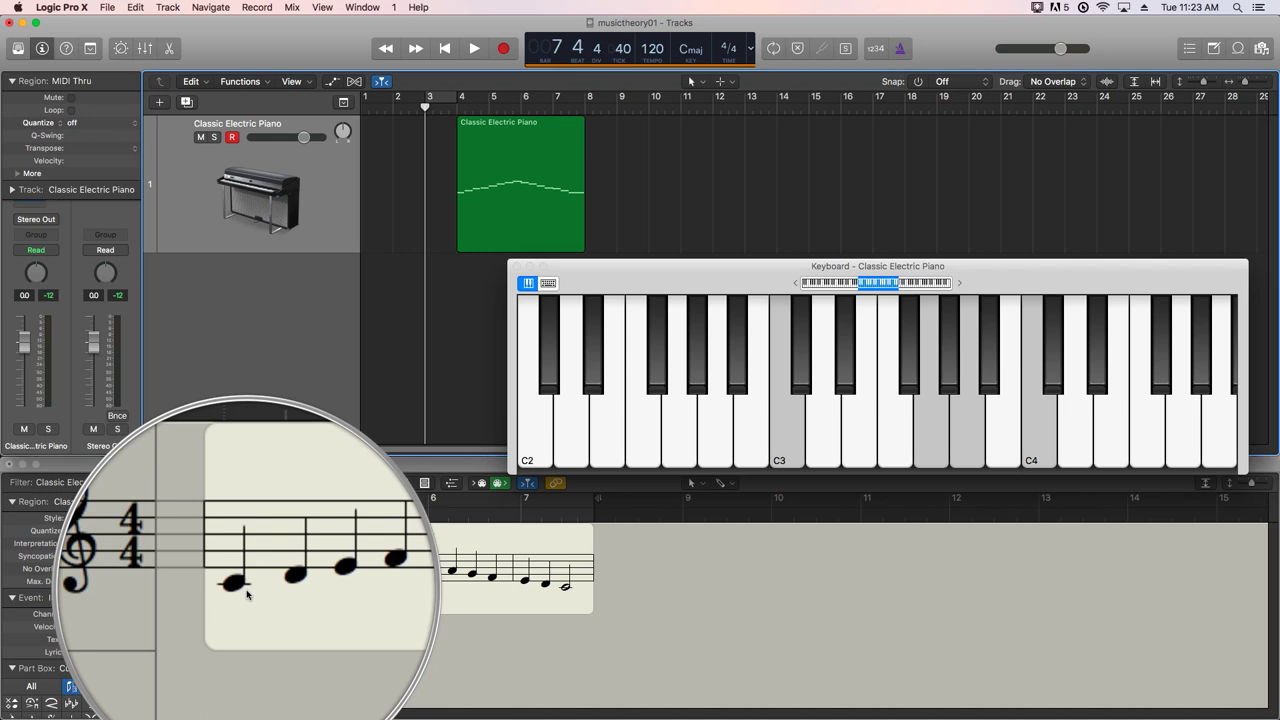
{"action": "left_click", "coordinate": [516, 267]}
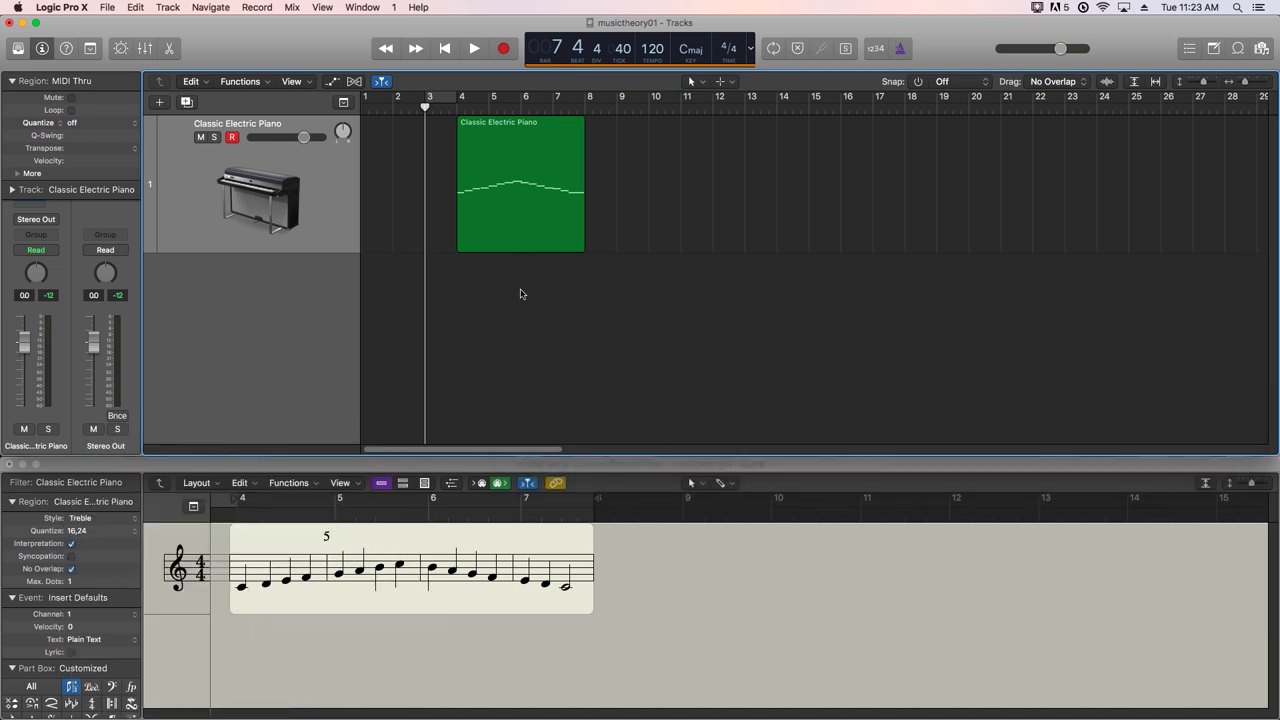
{"action": "left_click", "coordinate": [514, 218]}
{"action": "key", "text": "super+4"}
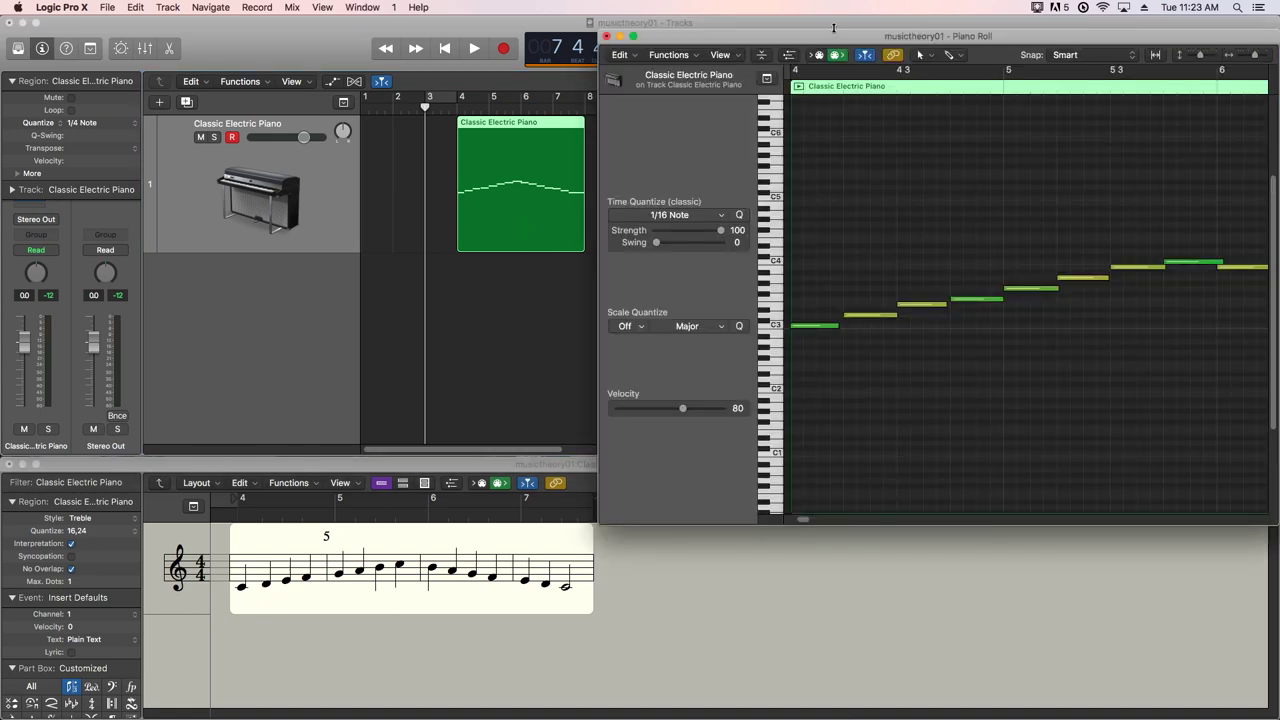
{"action": "left_click_drag", "start_coordinate": [822, 38], "coordinate": [552, 58]}
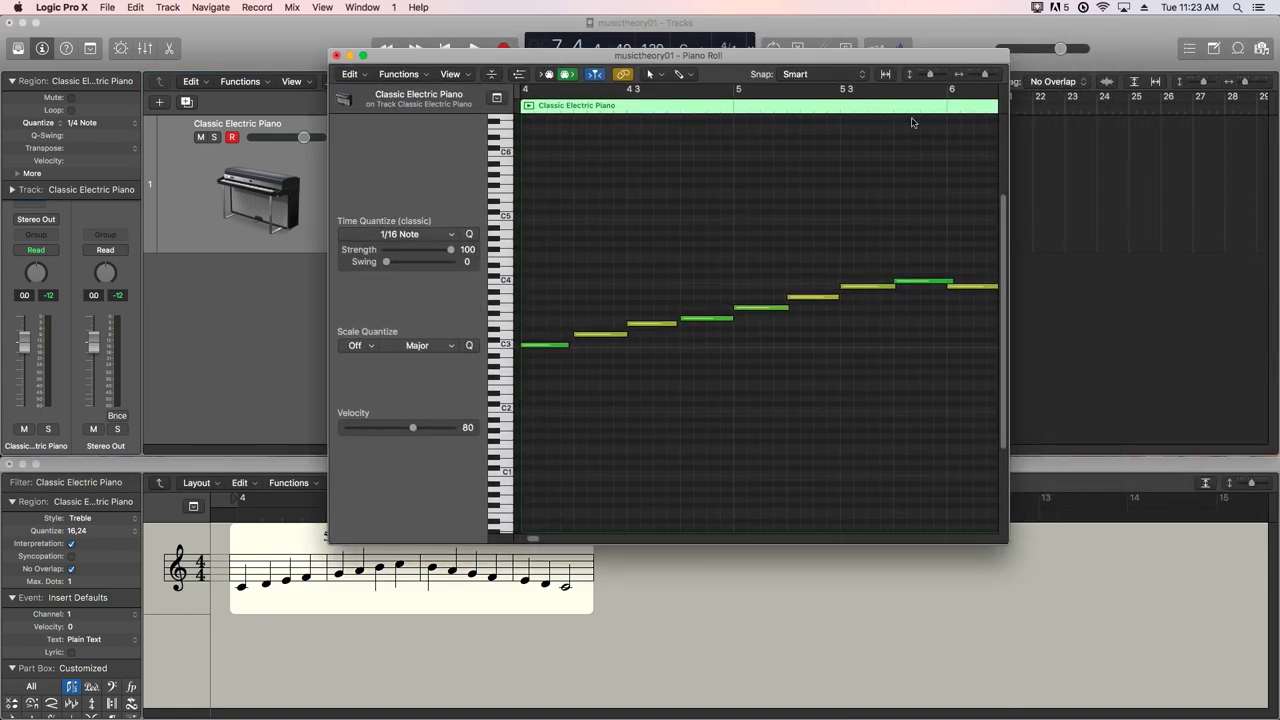
{"action": "left_click_drag", "start_coordinate": [984, 75], "coordinate": [981, 75]}
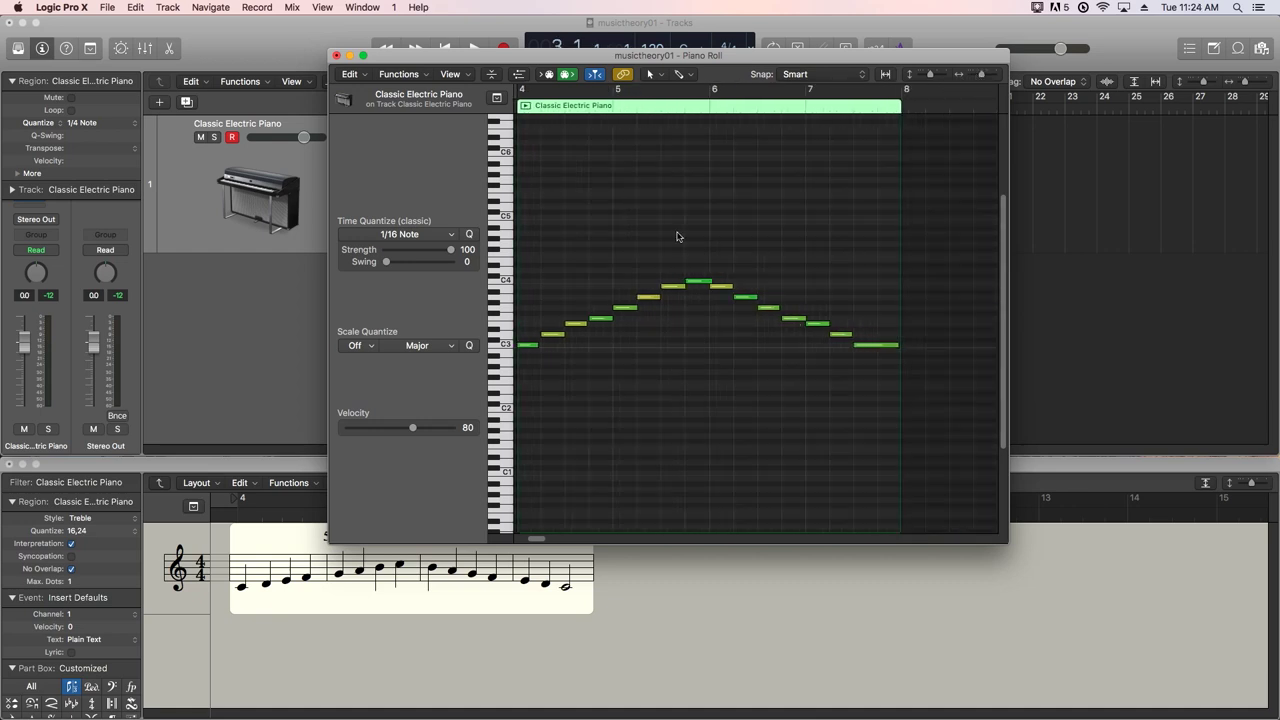
{"action": "left_click", "coordinate": [937, 76]}
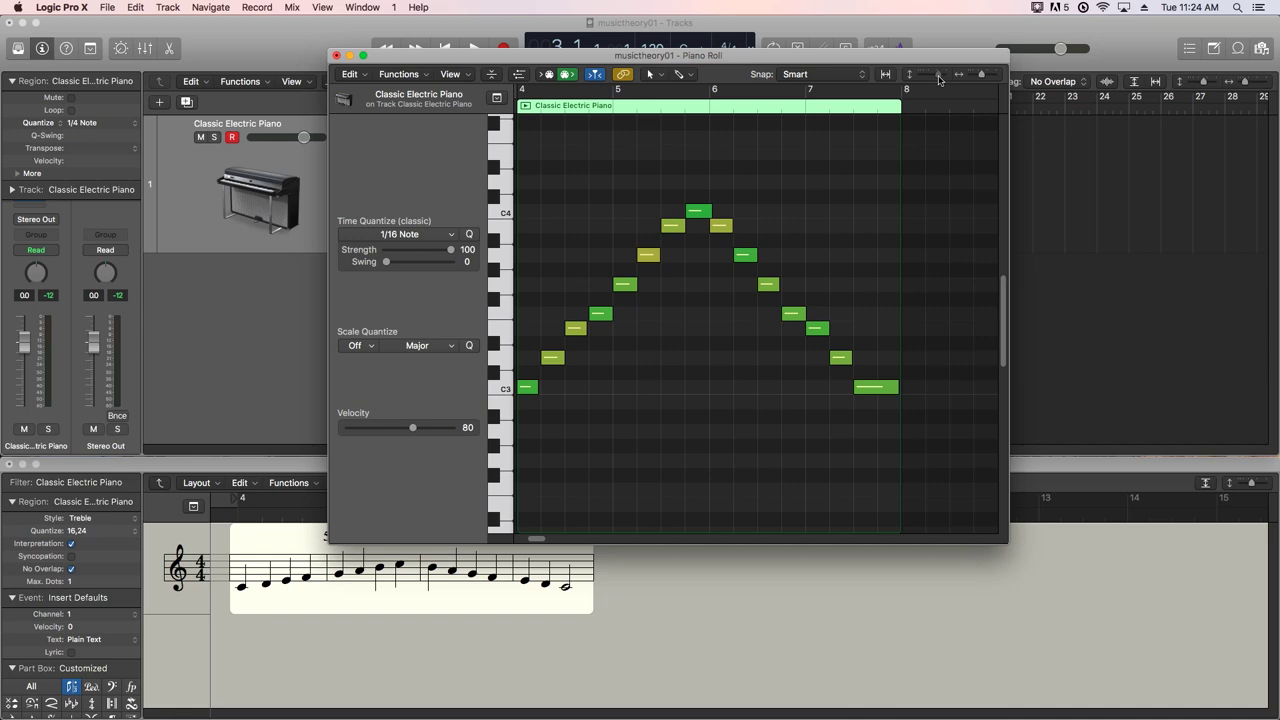
{"action": "left_click_drag", "start_coordinate": [562, 48], "coordinate": [657, 30]}
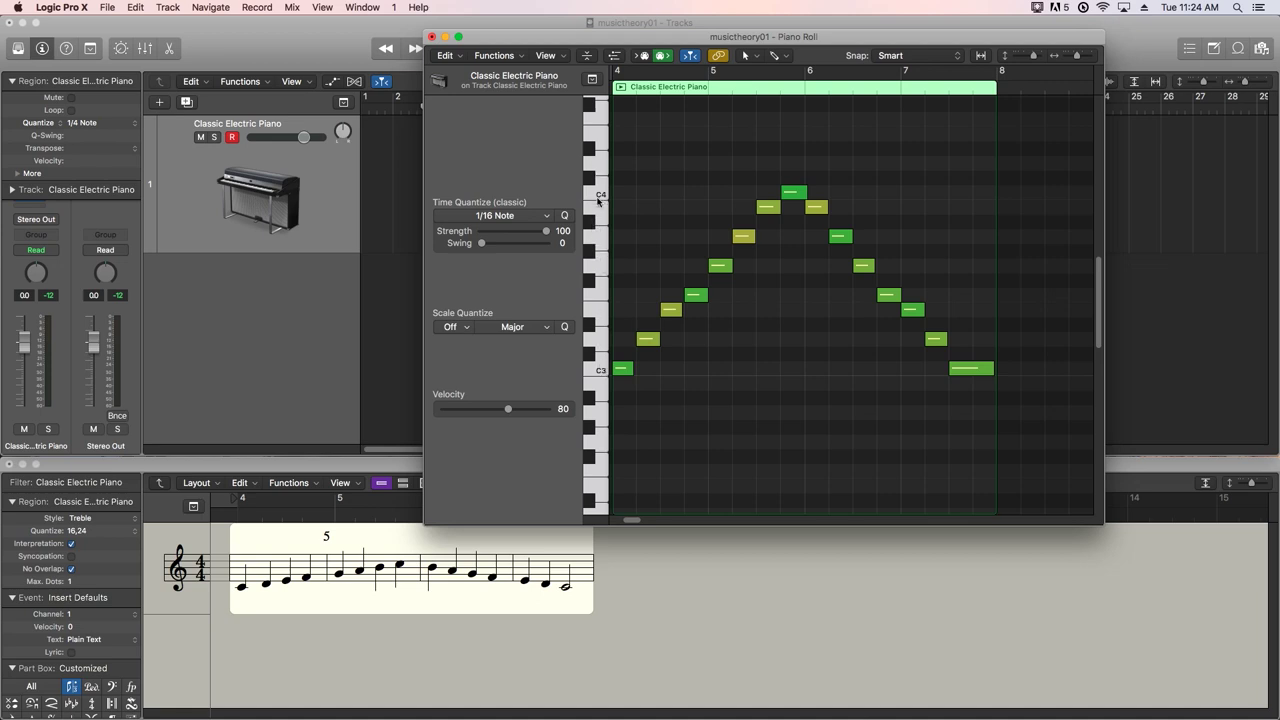
{"action": "left_click", "coordinate": [598, 370]}
{"action": "left_click_drag", "start_coordinate": [600, 344], "coordinate": [677, 172]}
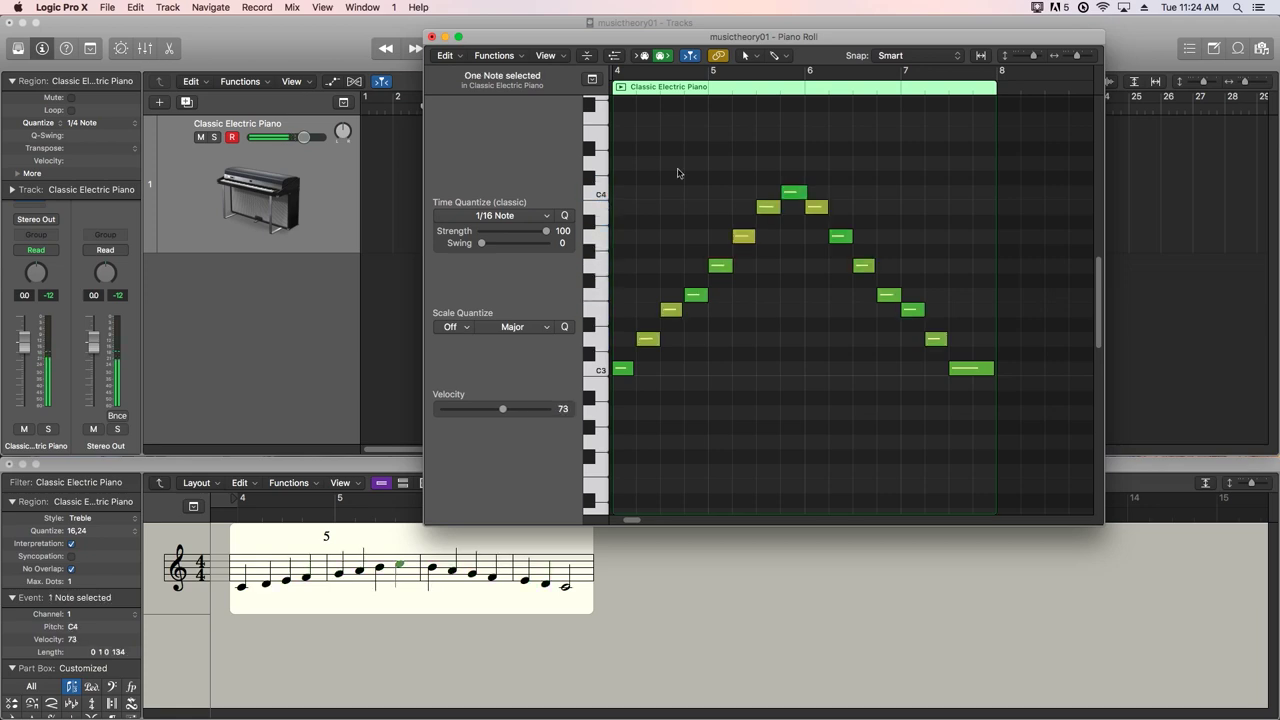
{"action": "left_click", "coordinate": [677, 173]}
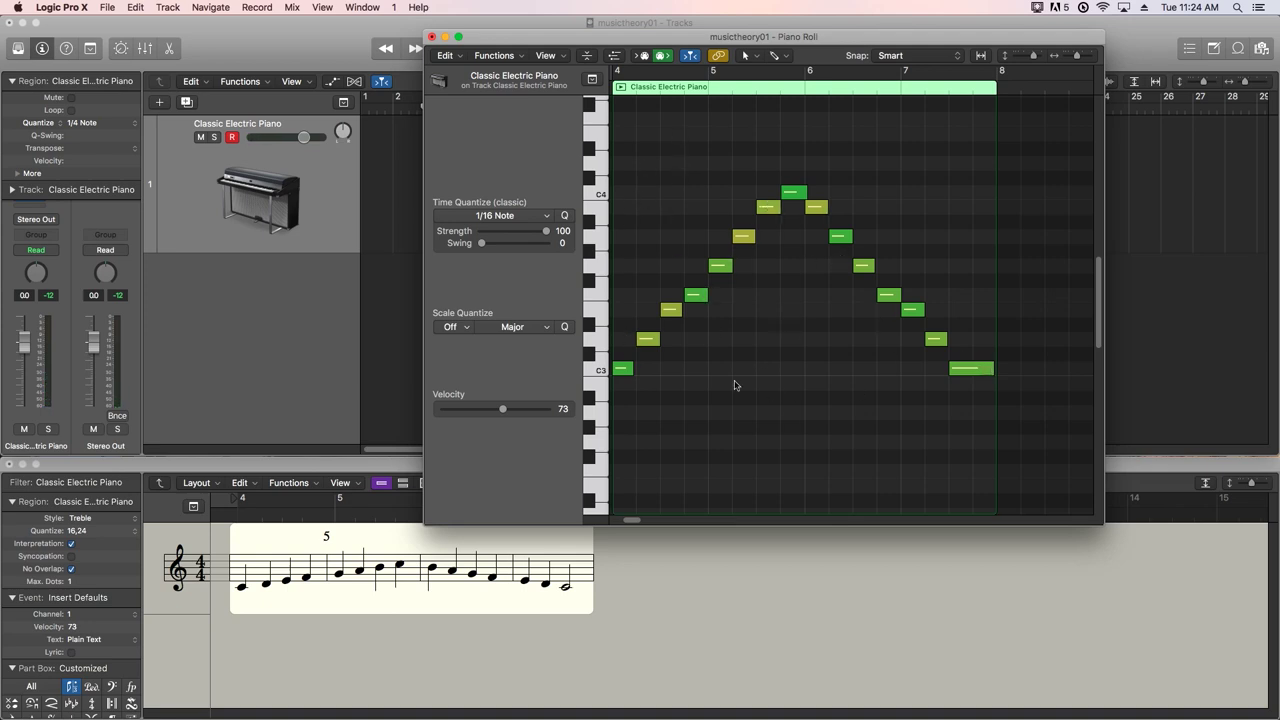
{"action": "left_click", "coordinate": [410, 312]}
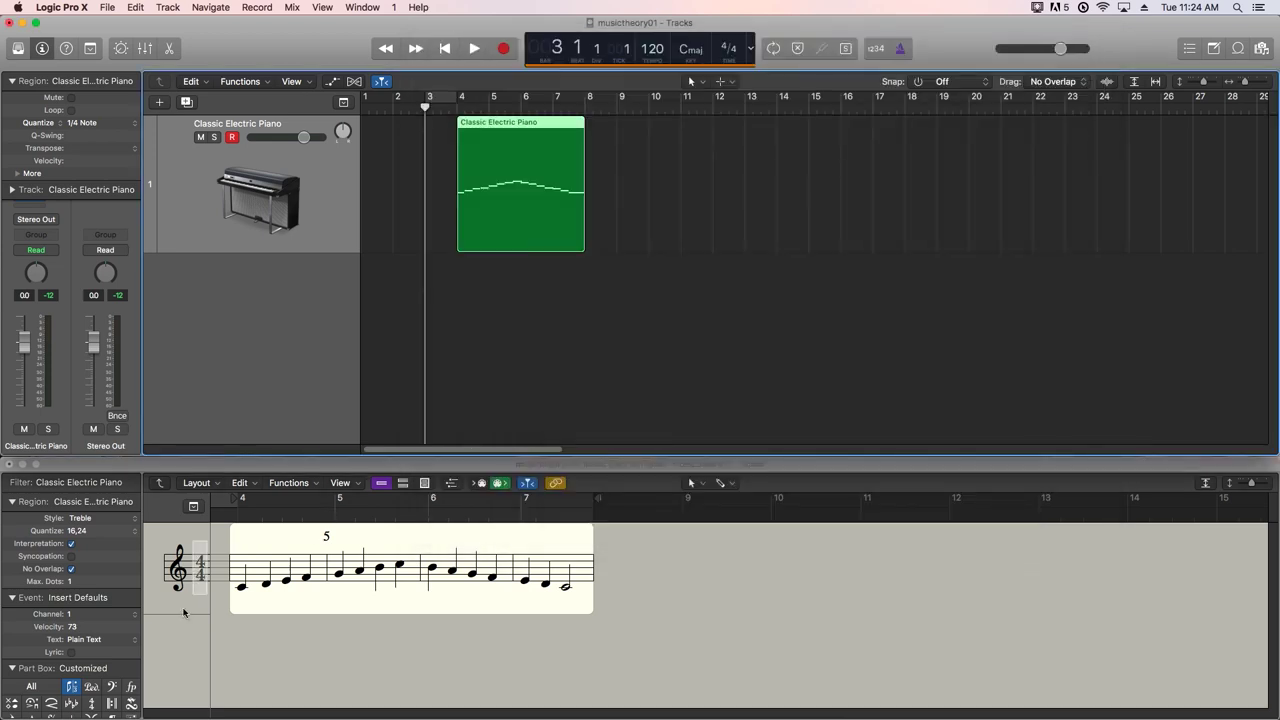
Deselect the time signature, select the treble clef, then deselect the piano region
{"action": "left_click", "coordinate": [308, 652]}
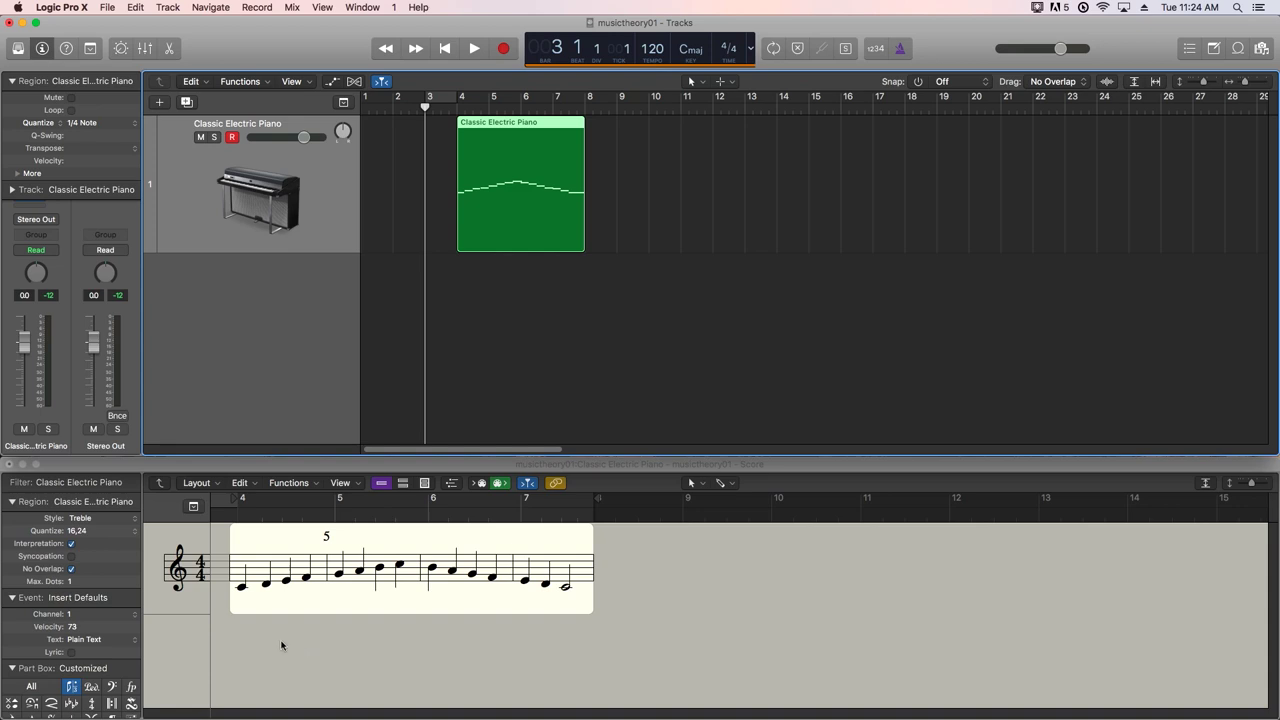
{"action": "left_click", "coordinate": [178, 572]}
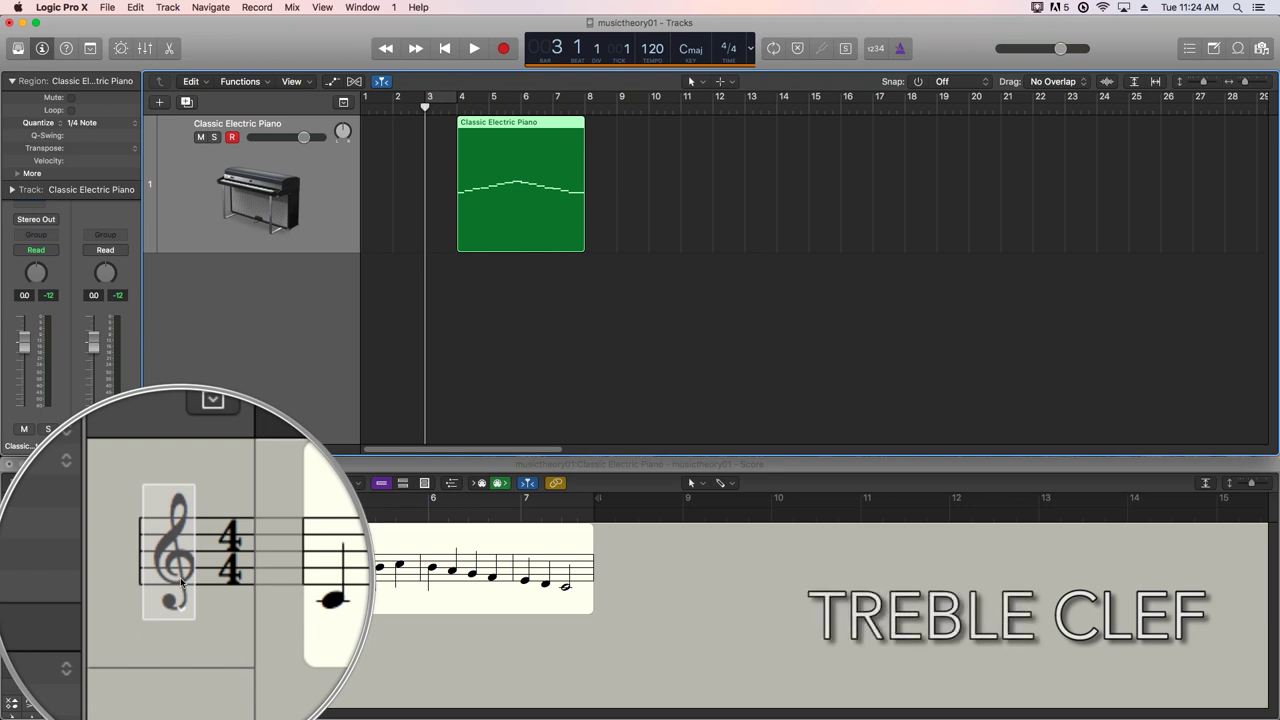
{"action": "left_click", "coordinate": [474, 349]}
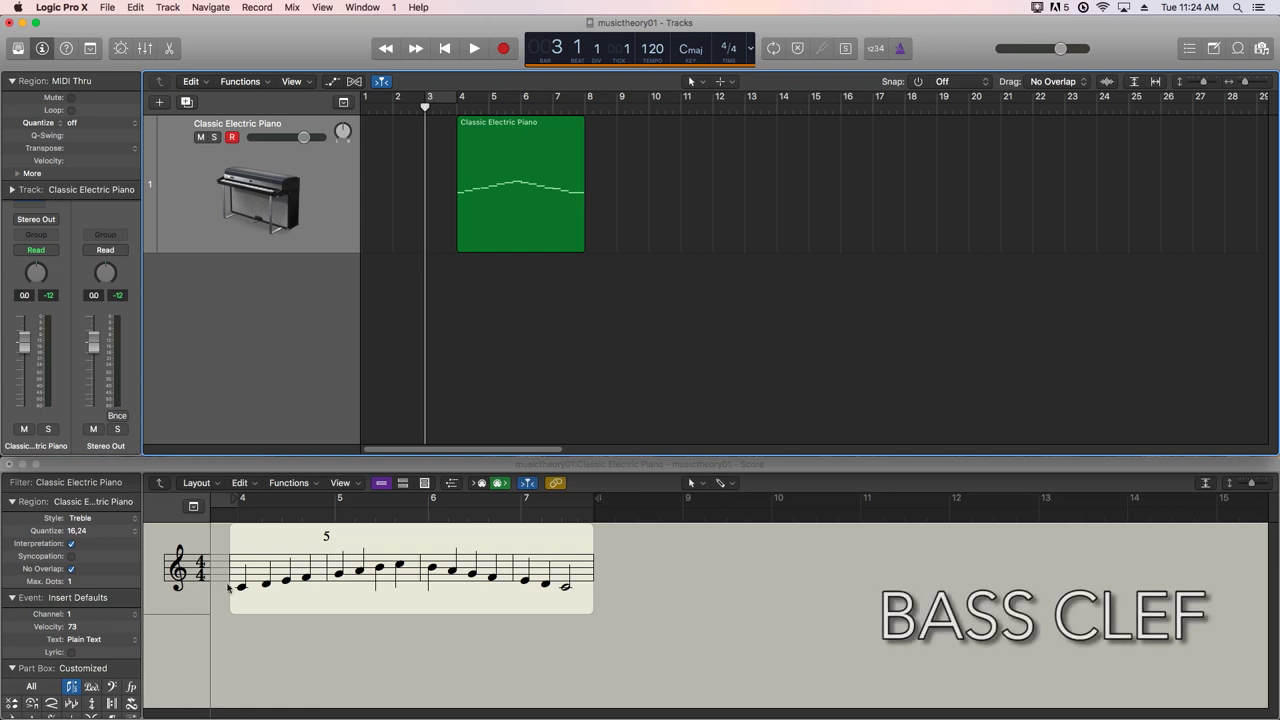
Set the piano region's staff Style to Bass
{"action": "left_click", "coordinate": [481, 213]}
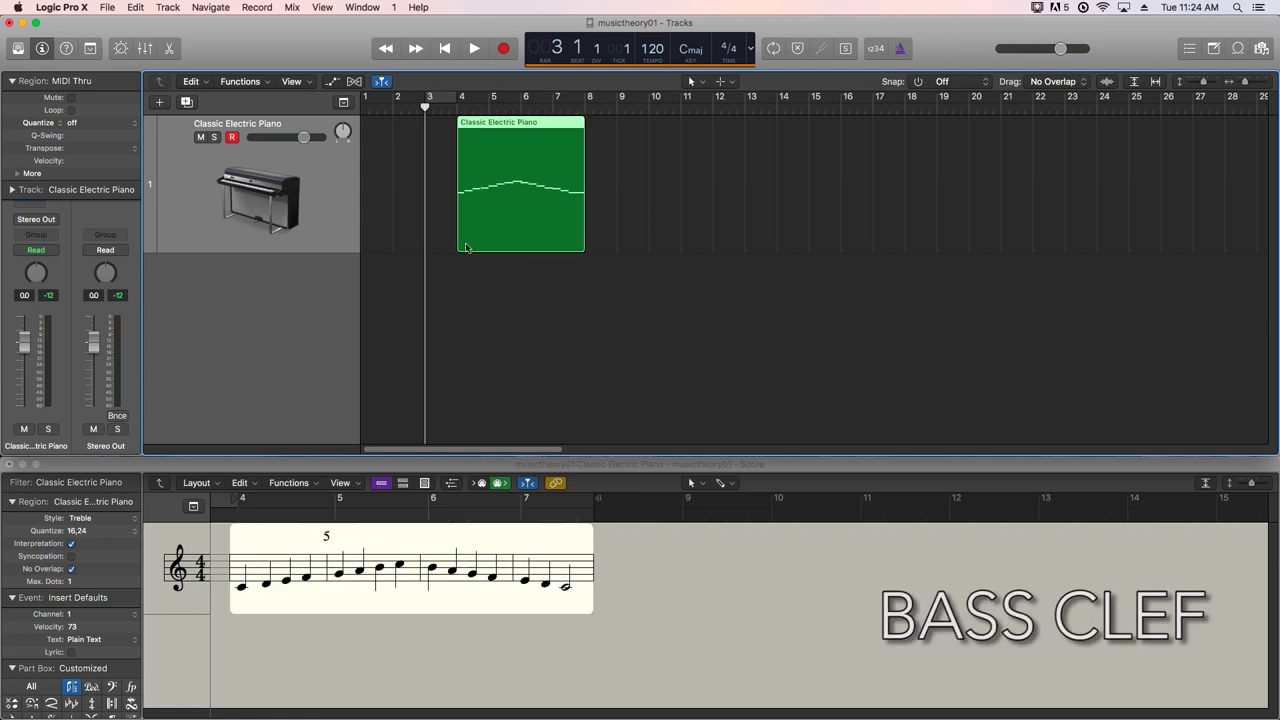
{"action": "left_click", "coordinate": [93, 522]}
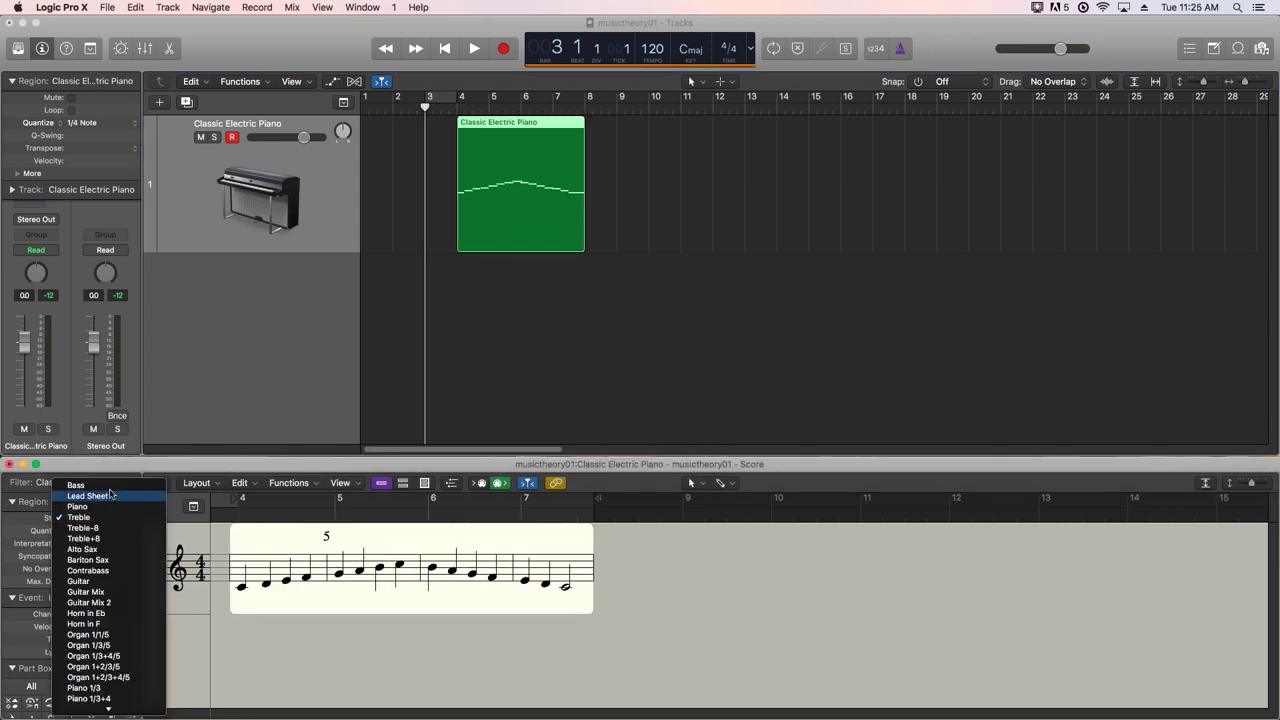
{"action": "left_click", "coordinate": [111, 491]}
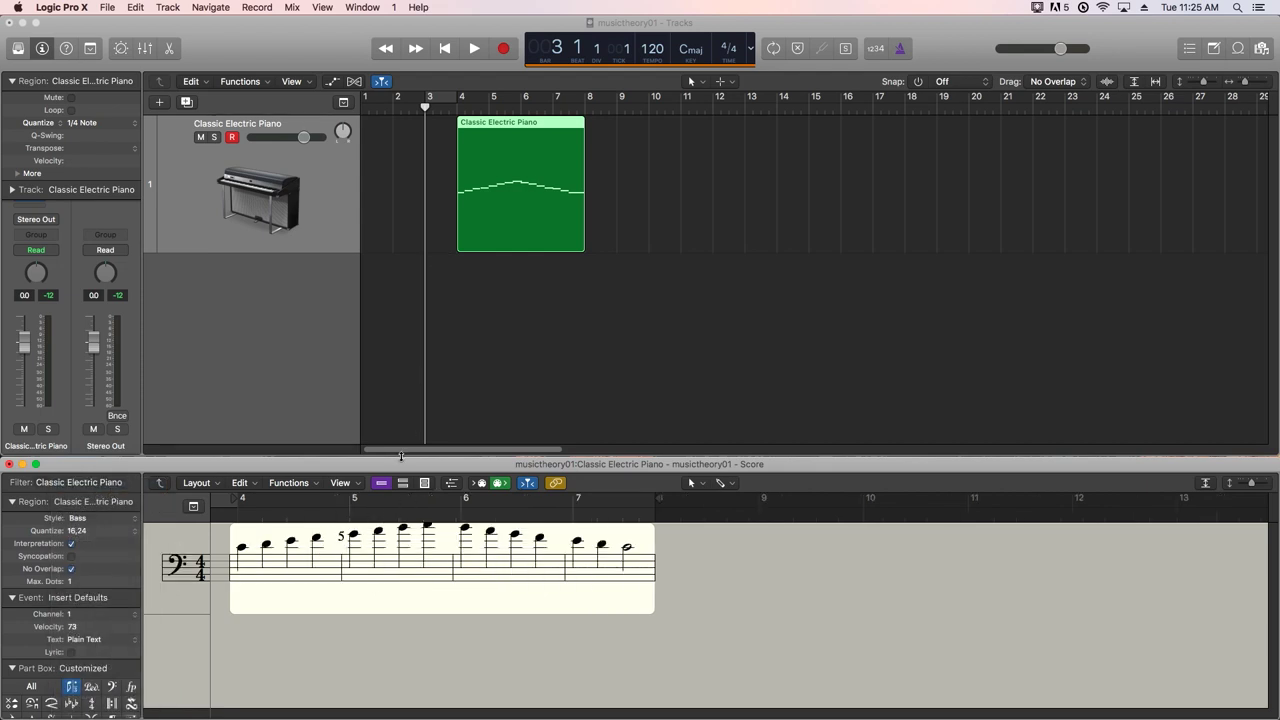
Enlarge the score area by raising the divider and adjust the score zoom
{"action": "left_click_drag", "start_coordinate": [399, 417], "coordinate": [399, 183]}
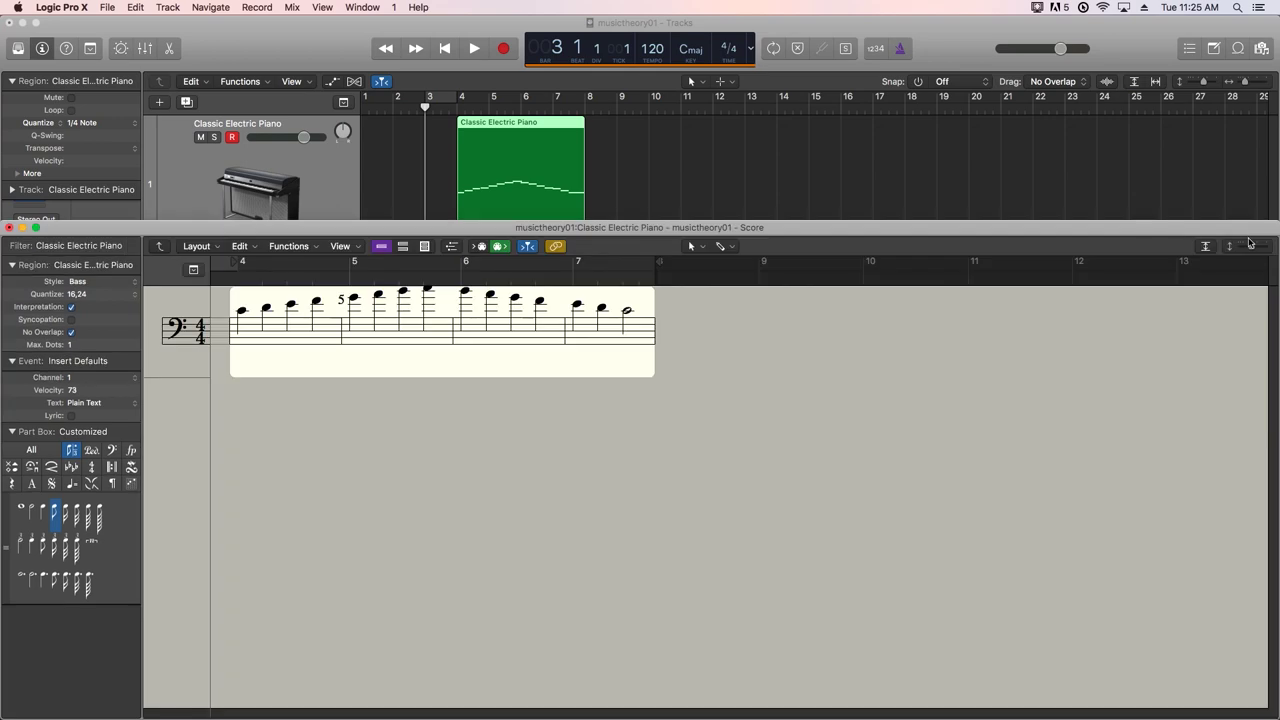
{"action": "left_click_drag", "start_coordinate": [1252, 245], "coordinate": [1260, 245]}
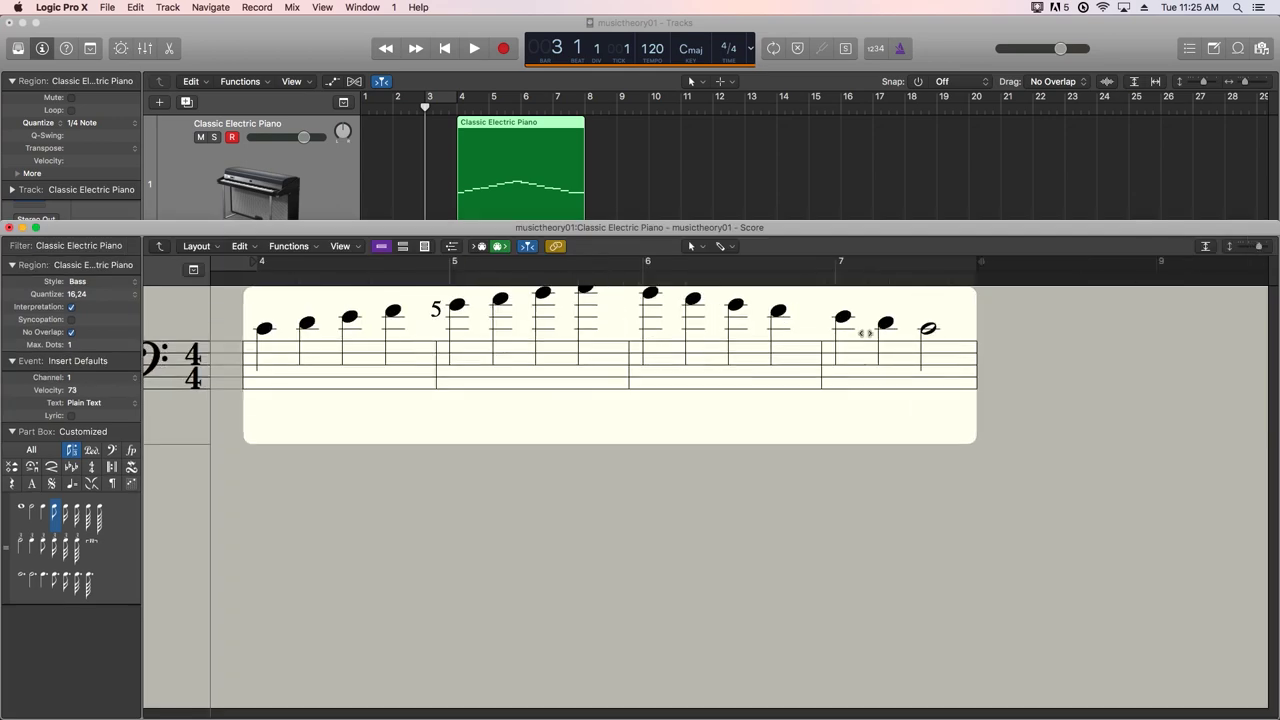
{"action": "left_click", "coordinate": [1246, 251]}
{"action": "left_click", "coordinate": [1246, 251]}
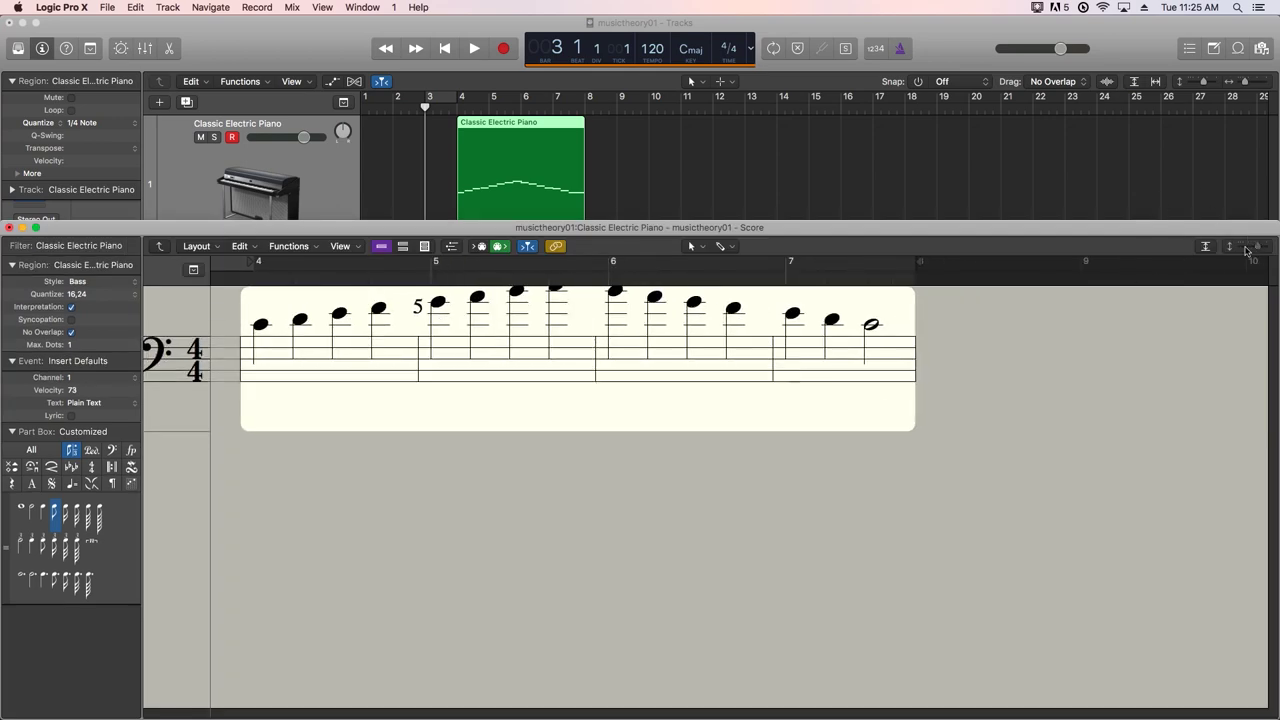
{"action": "left_click", "coordinate": [1246, 251]}
{"action": "left_click", "coordinate": [1246, 251]}
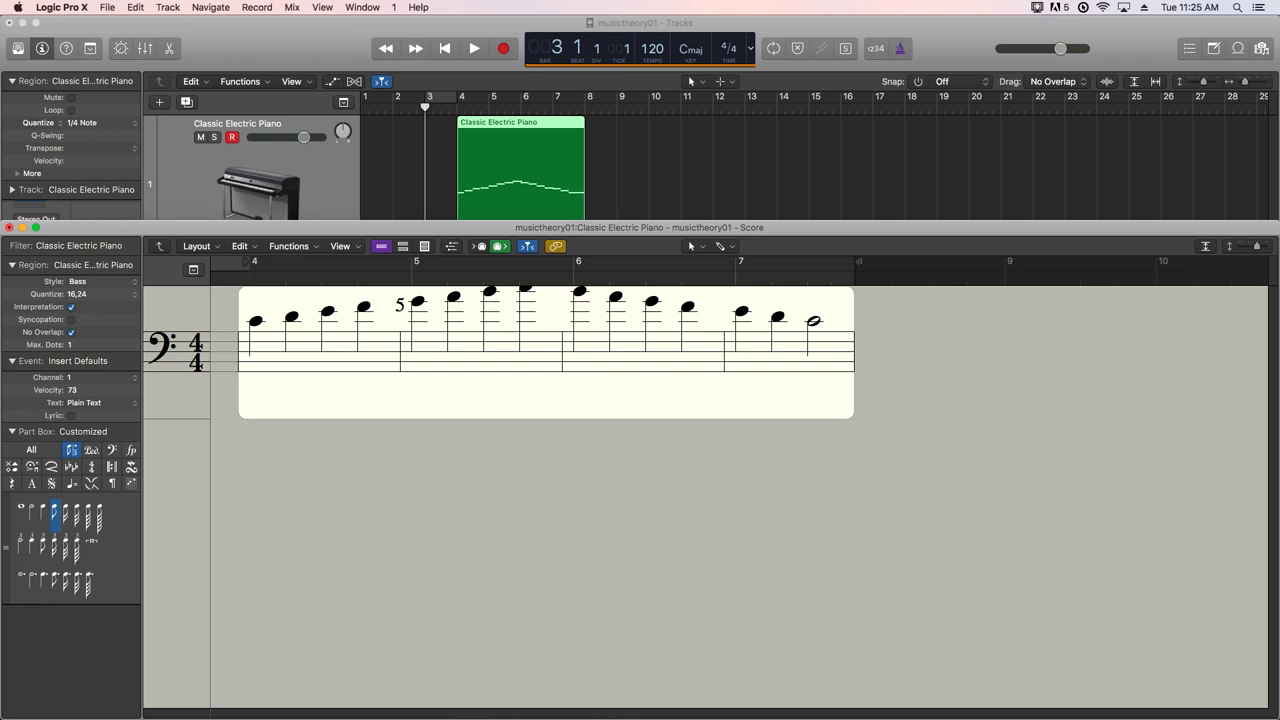
View the 212px-Common_clefs chart in Preview, shift it right, then return to Logic Pro X
{"action": "key", "text": "super+Tab"}
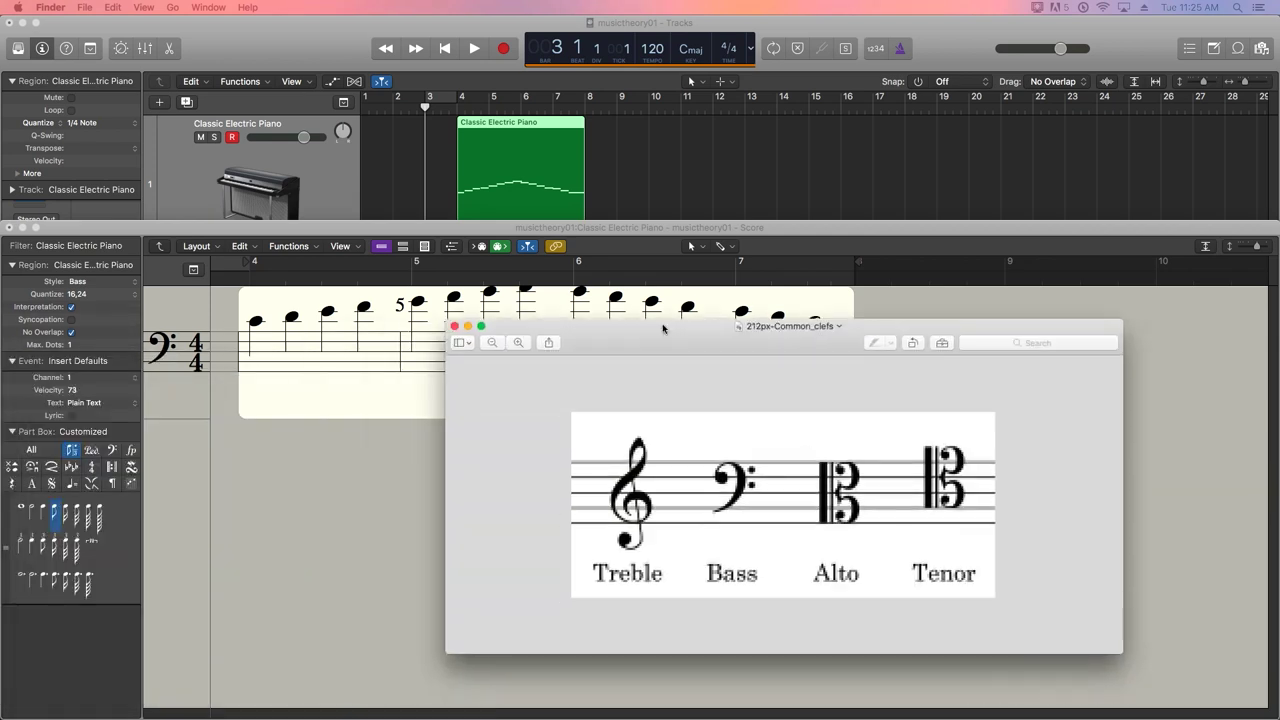
{"action": "left_click_drag", "start_coordinate": [663, 329], "coordinate": [723, 351]}
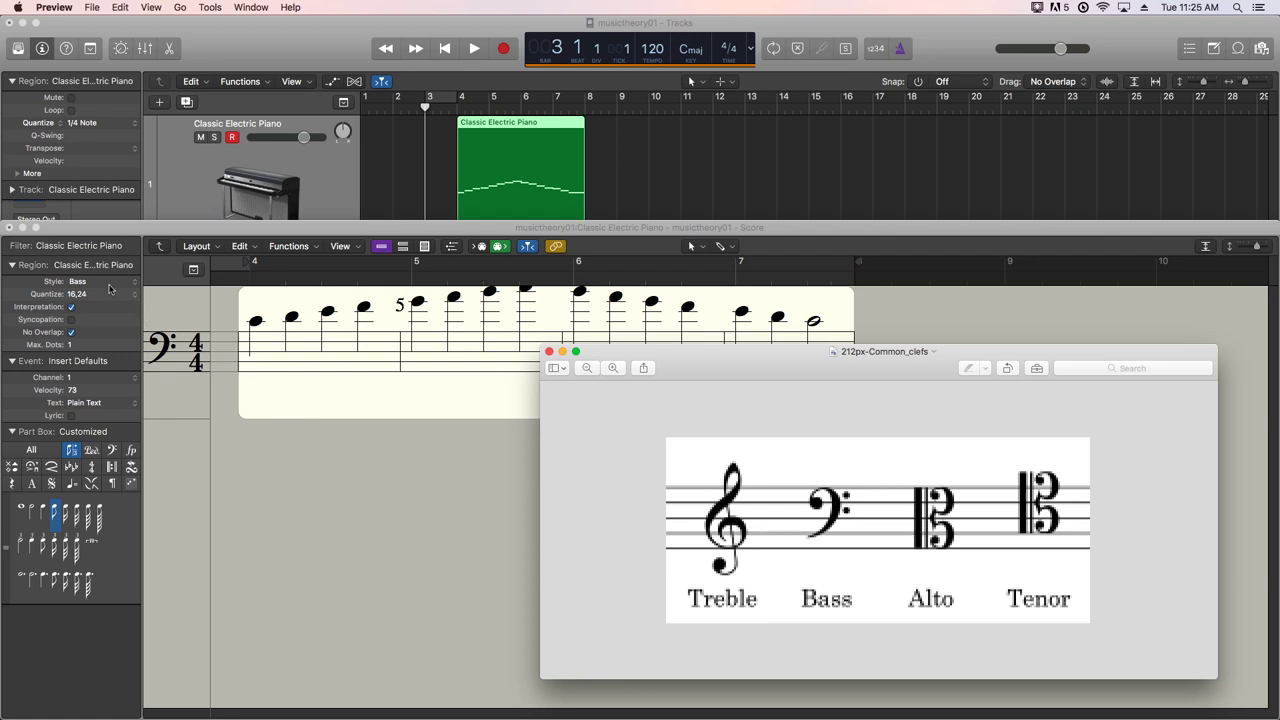
{"action": "left_click", "coordinate": [130, 287]}
Switch the staff Style back to Treble
{"action": "left_click", "coordinate": [129, 290]}
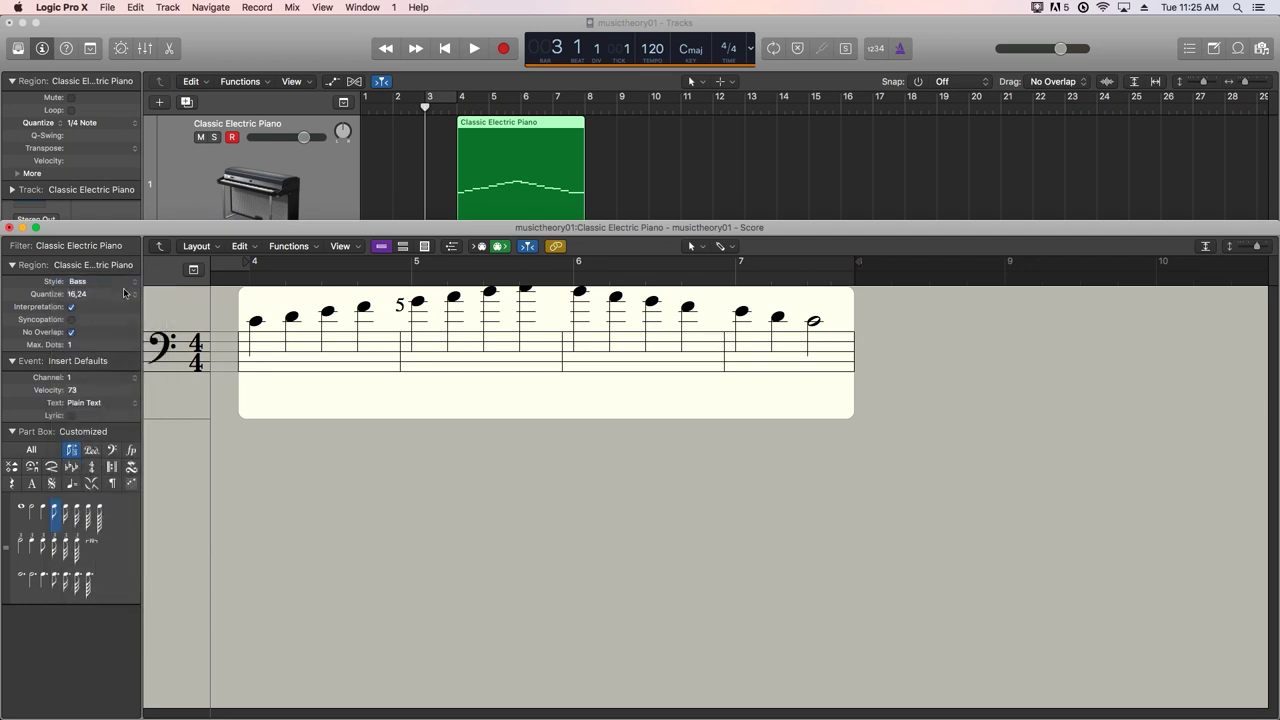
{"action": "left_click", "coordinate": [129, 287]}
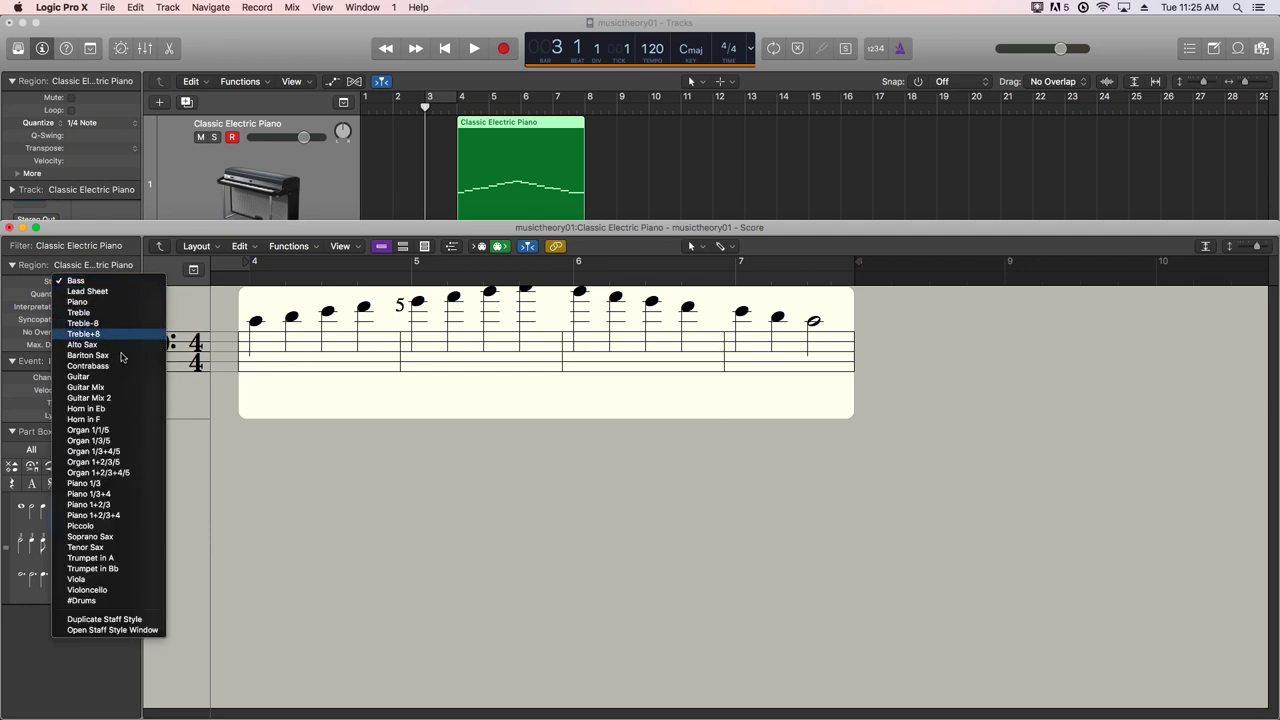
{"action": "left_click", "coordinate": [109, 317]}
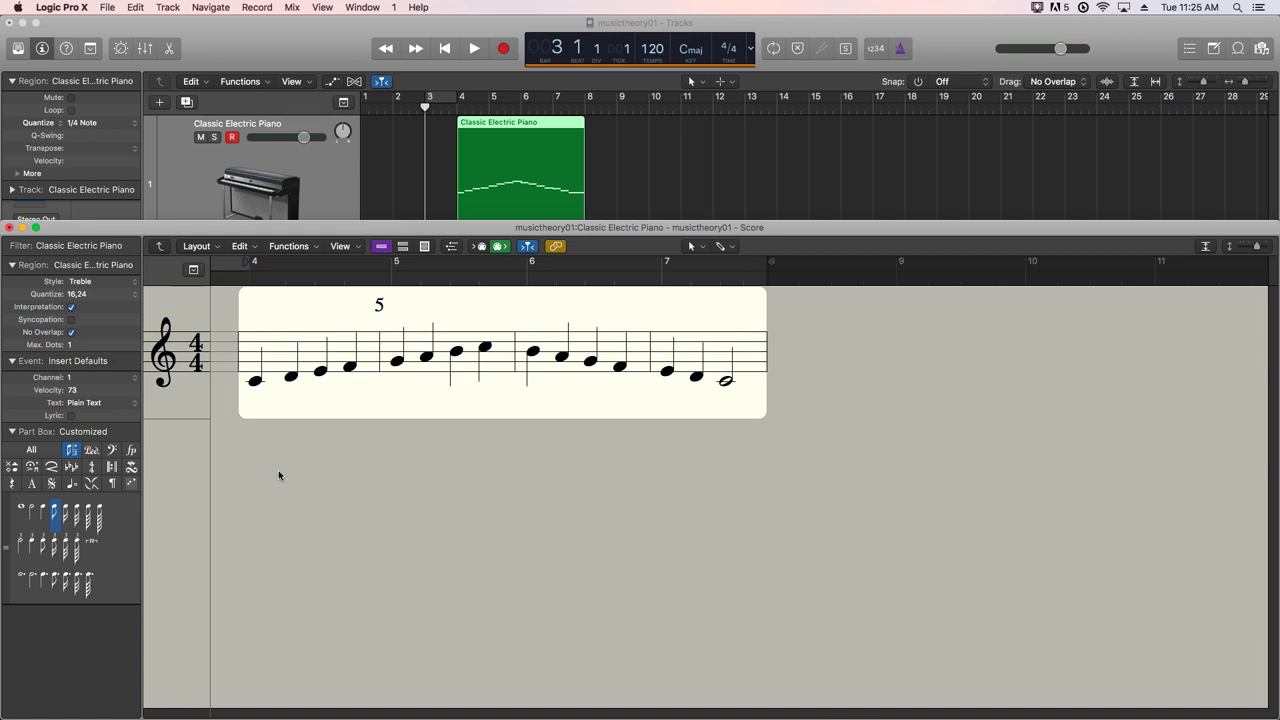
Show the on-screen keyboard, play G3, and select the G3 note starting bar 5
{"action": "left_click", "coordinate": [361, 6]}
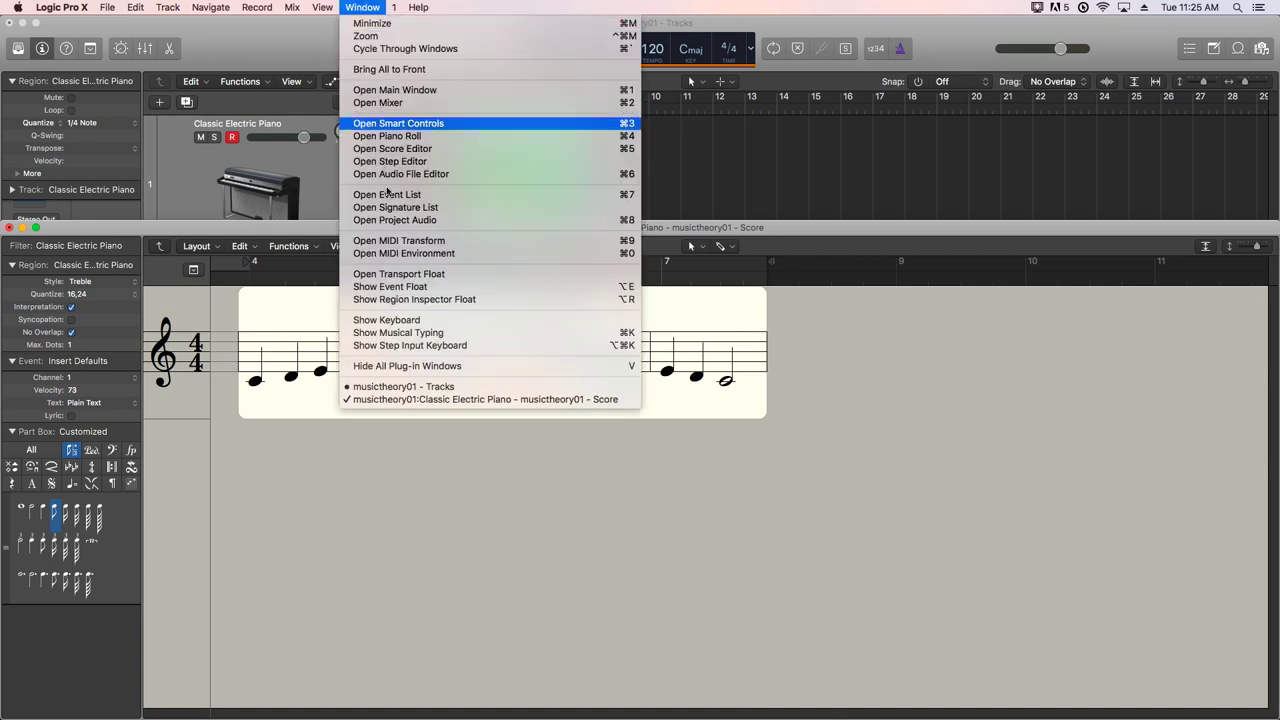
{"action": "left_click", "coordinate": [387, 319]}
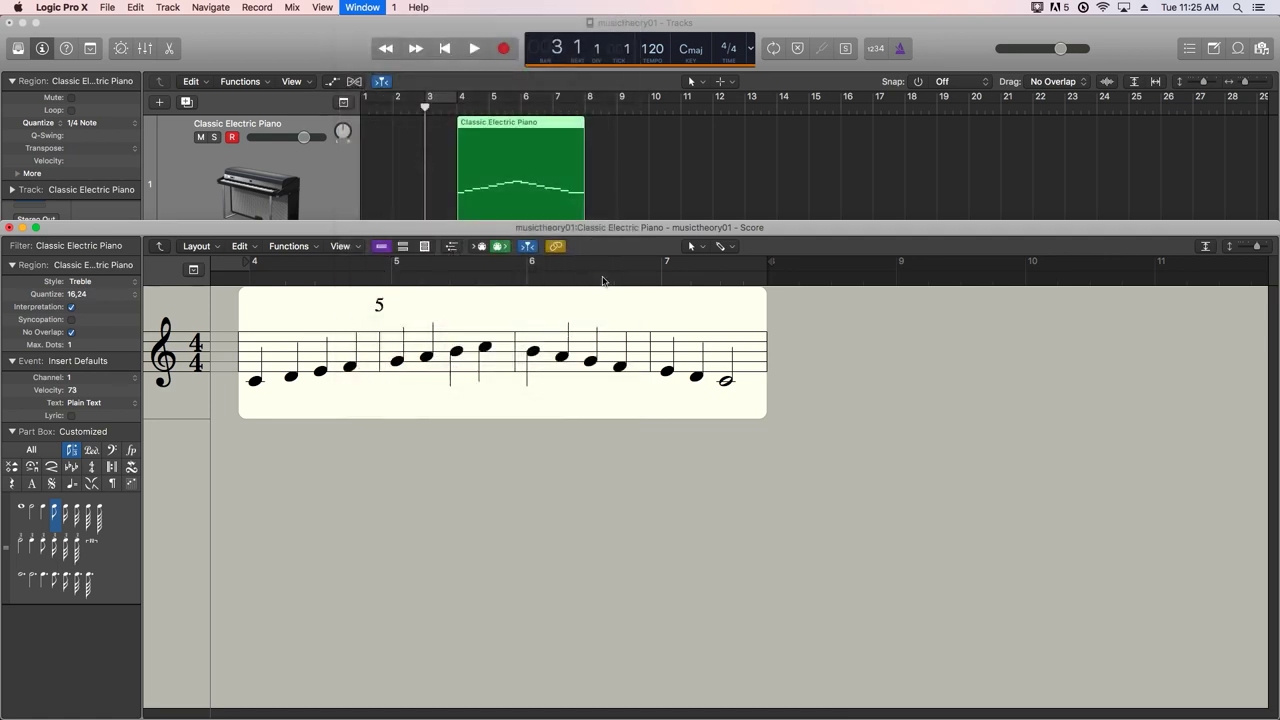
{"action": "left_click", "coordinate": [930, 435]}
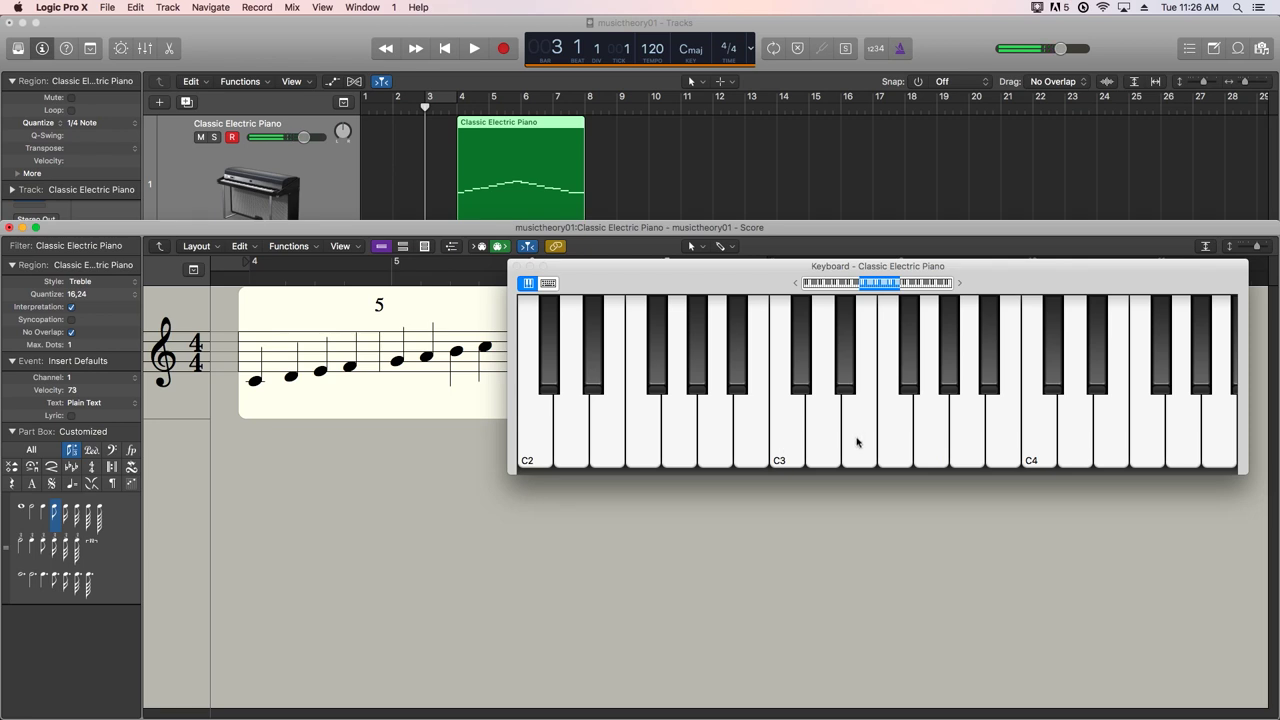
{"action": "left_click", "coordinate": [918, 435]}
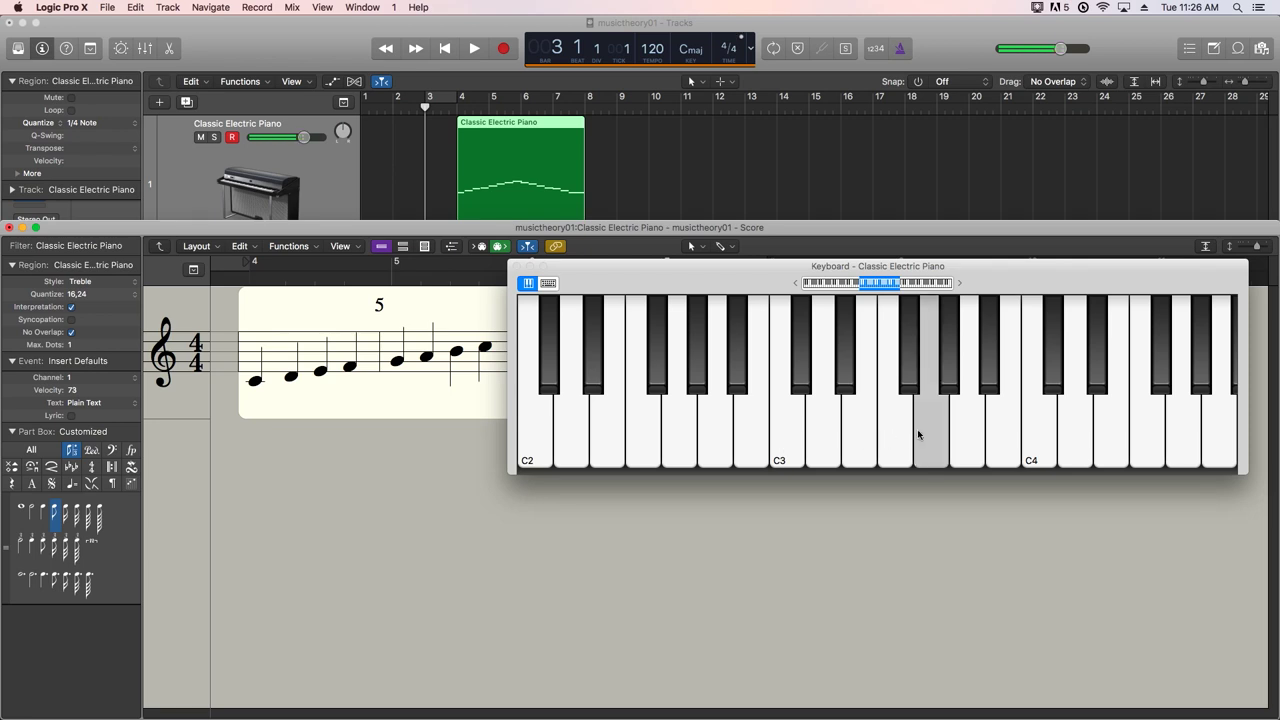
{"action": "left_click", "coordinate": [516, 267]}
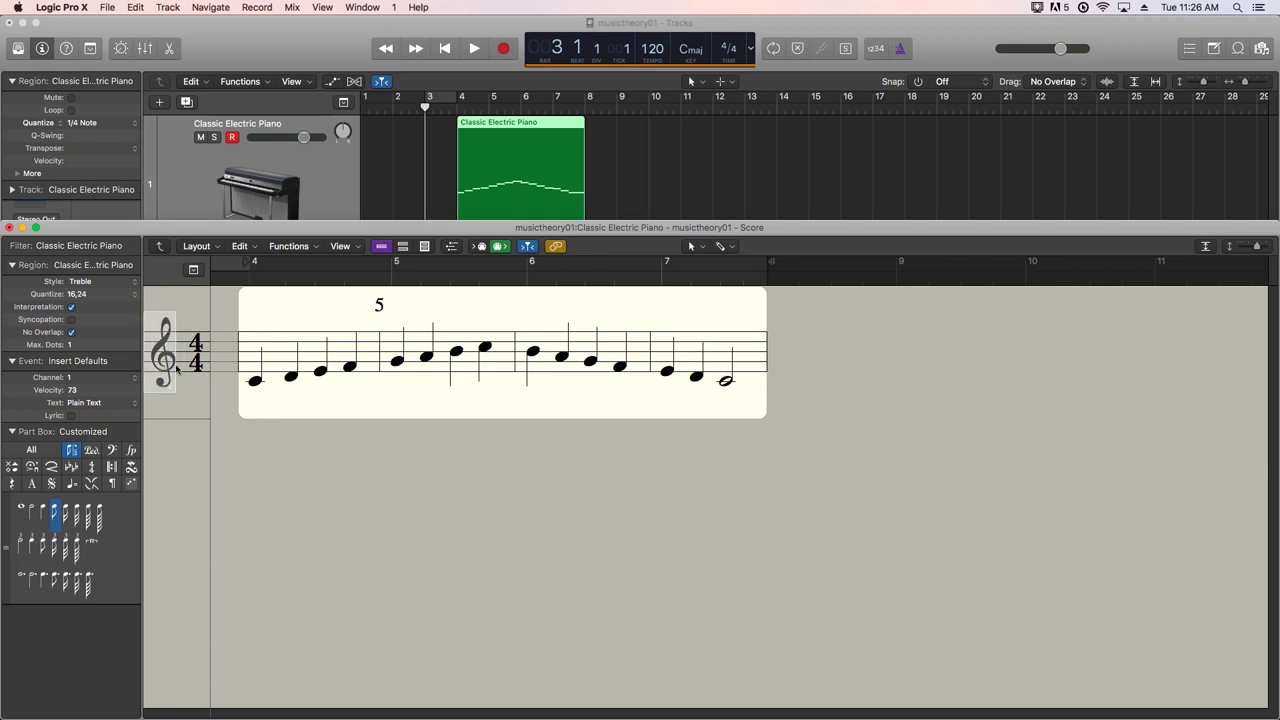
{"action": "left_click", "coordinate": [397, 362]}
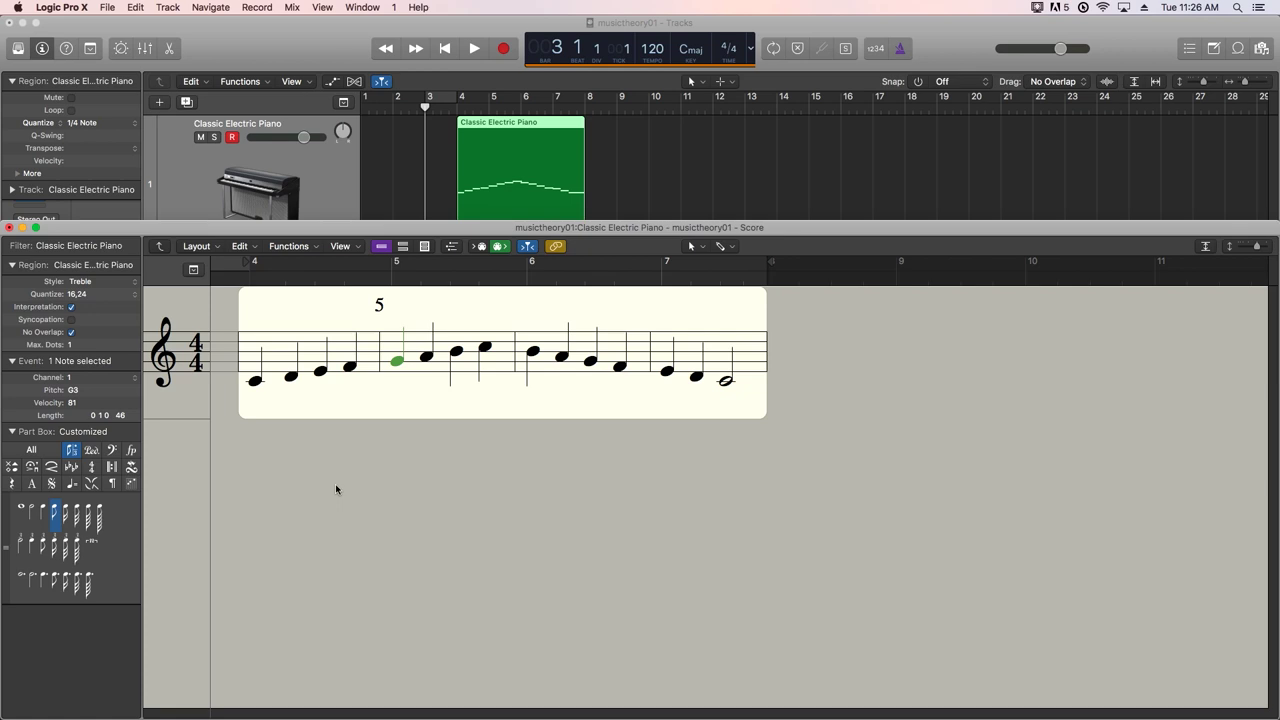
{"action": "left_click", "coordinate": [592, 499]}
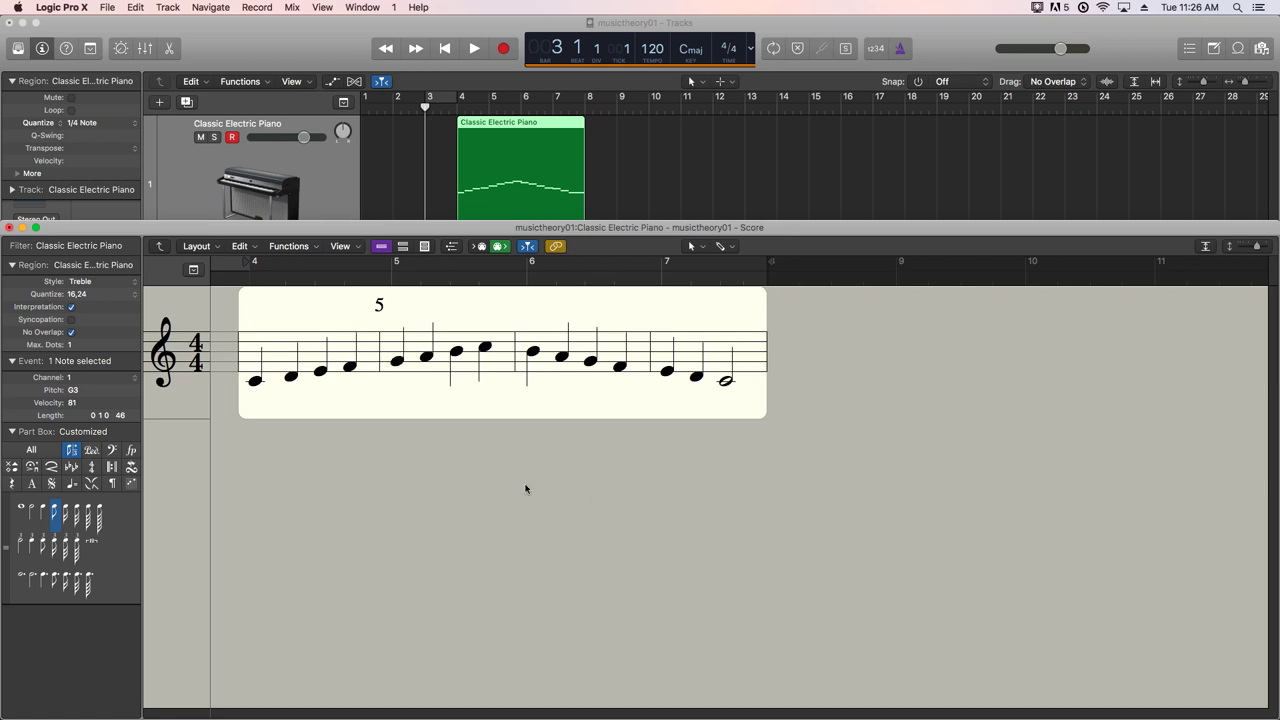
{"action": "left_click", "coordinate": [105, 284]}
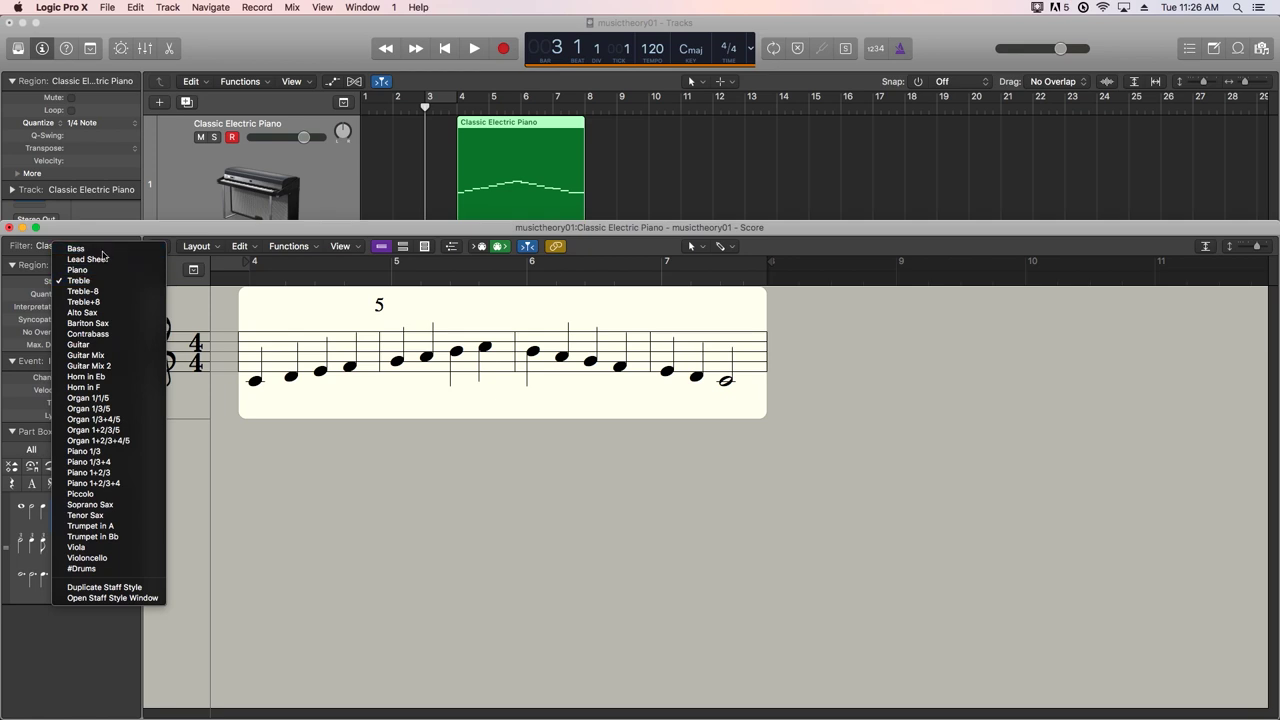
Choose Bass from the Region inspector's Style pop-up menu
{"action": "left_click", "coordinate": [102, 250]}
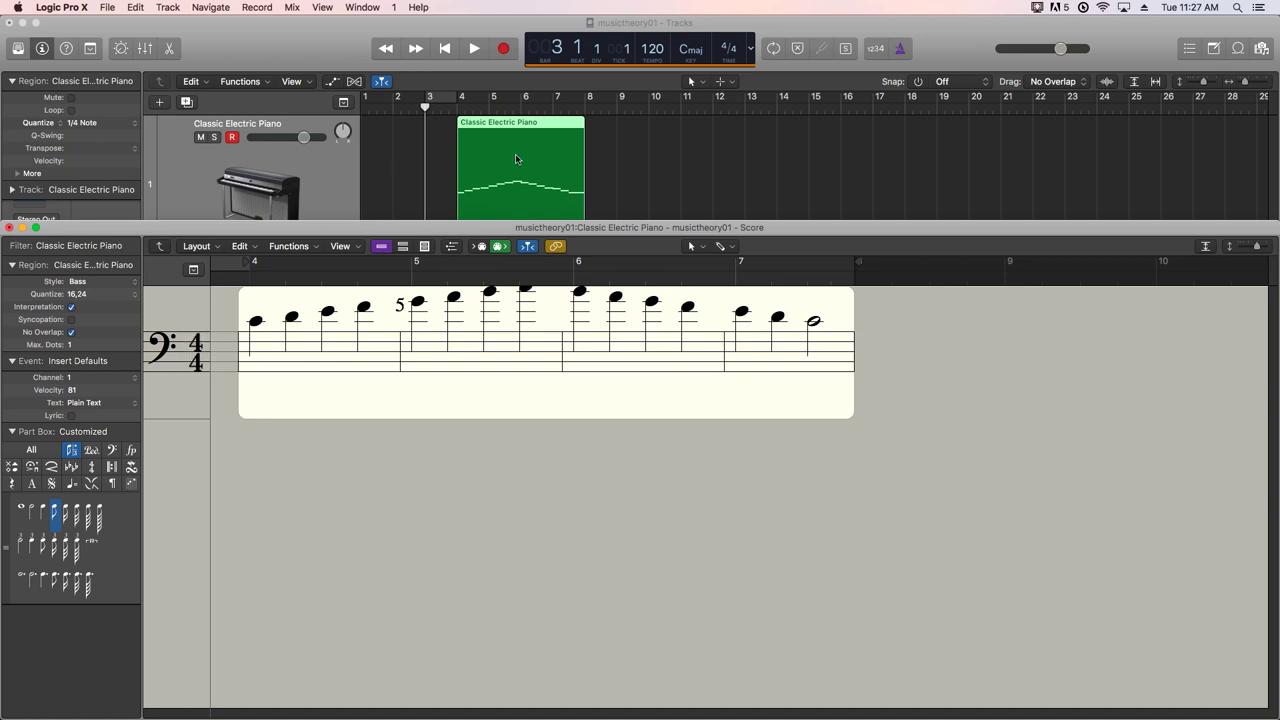
Open the Piano Roll in its own window and transpose all scale notes down one octave
{"action": "key", "text": "n"}
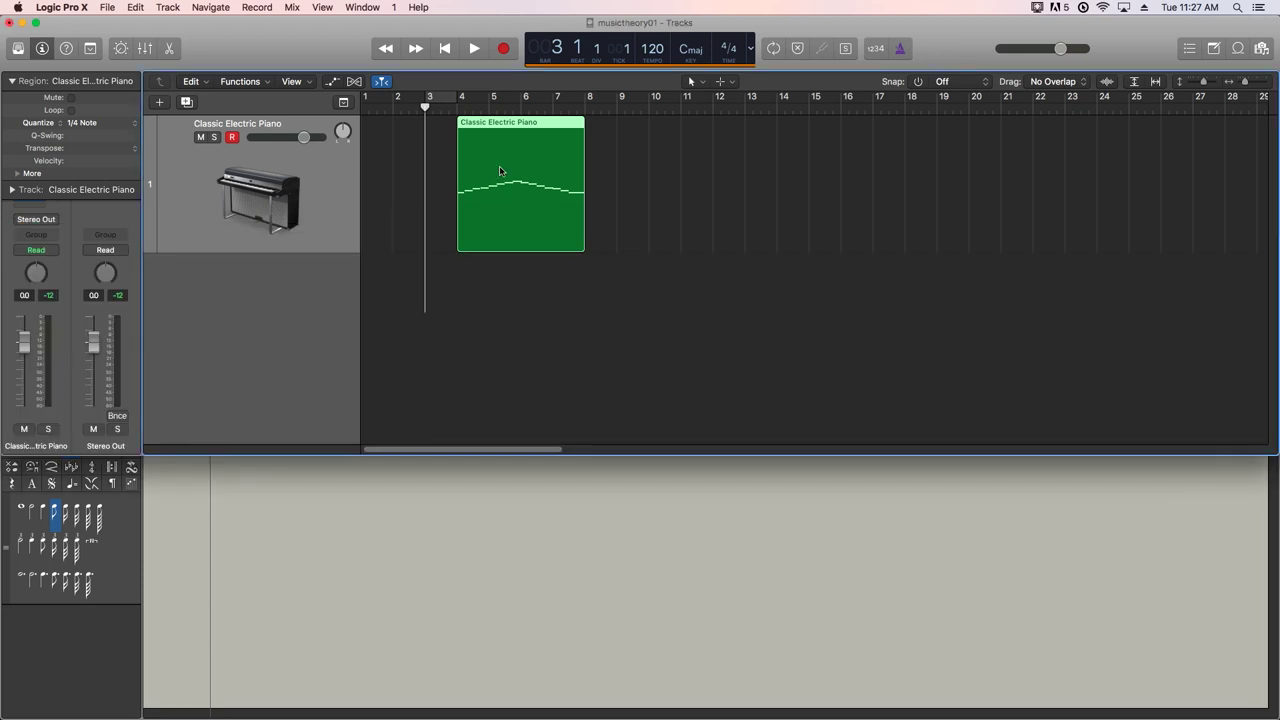
{"action": "key", "text": "p"}
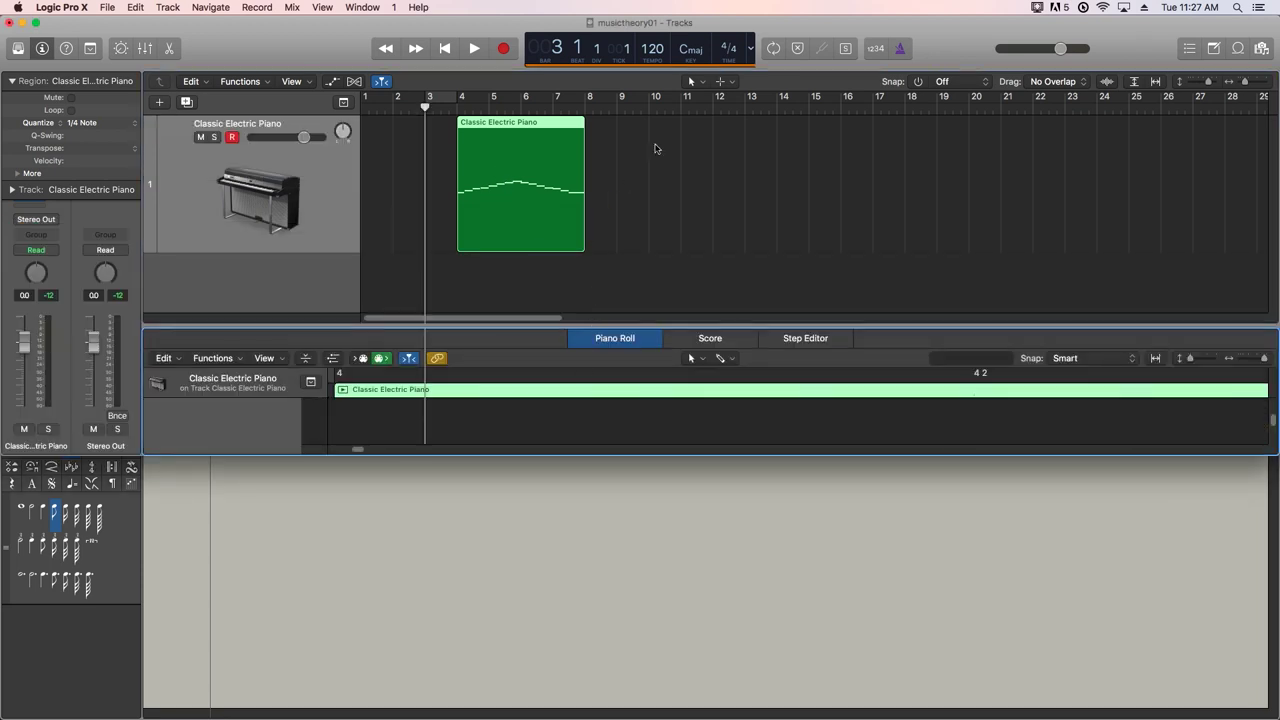
{"action": "key", "text": "p"}
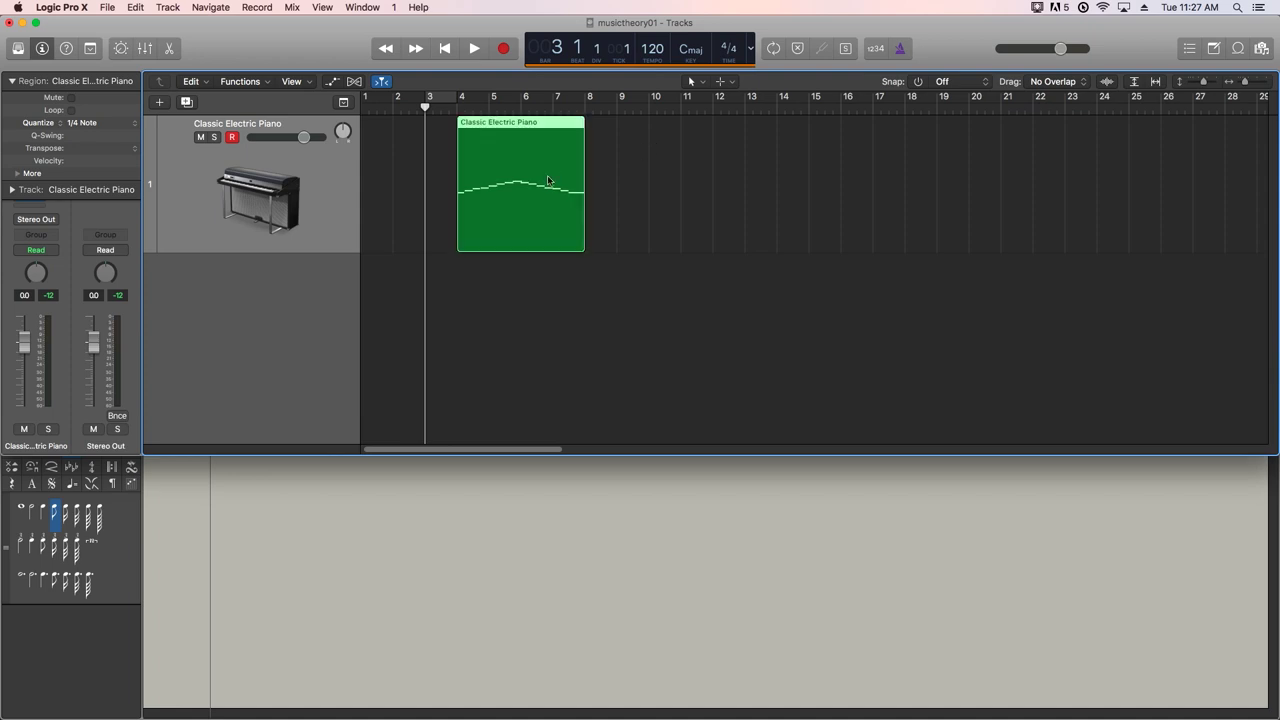
{"action": "key", "text": "super+3"}
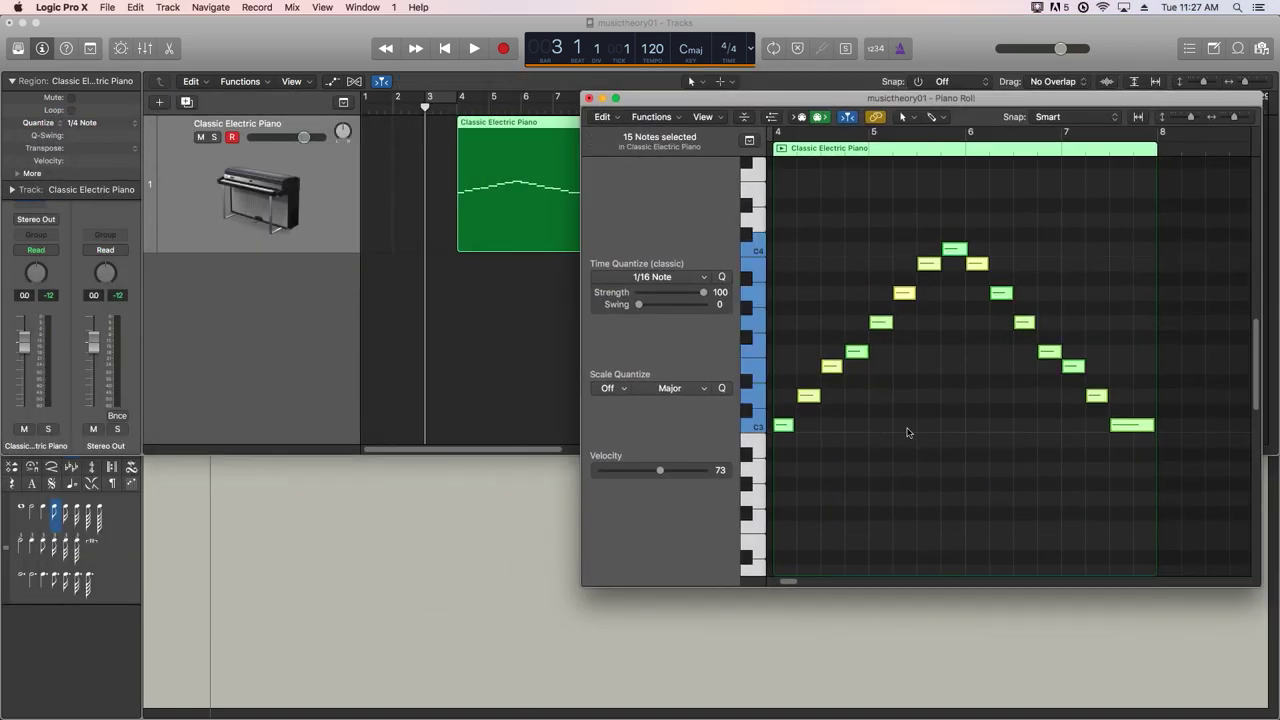
{"action": "key", "text": "alt+shift+Down"}
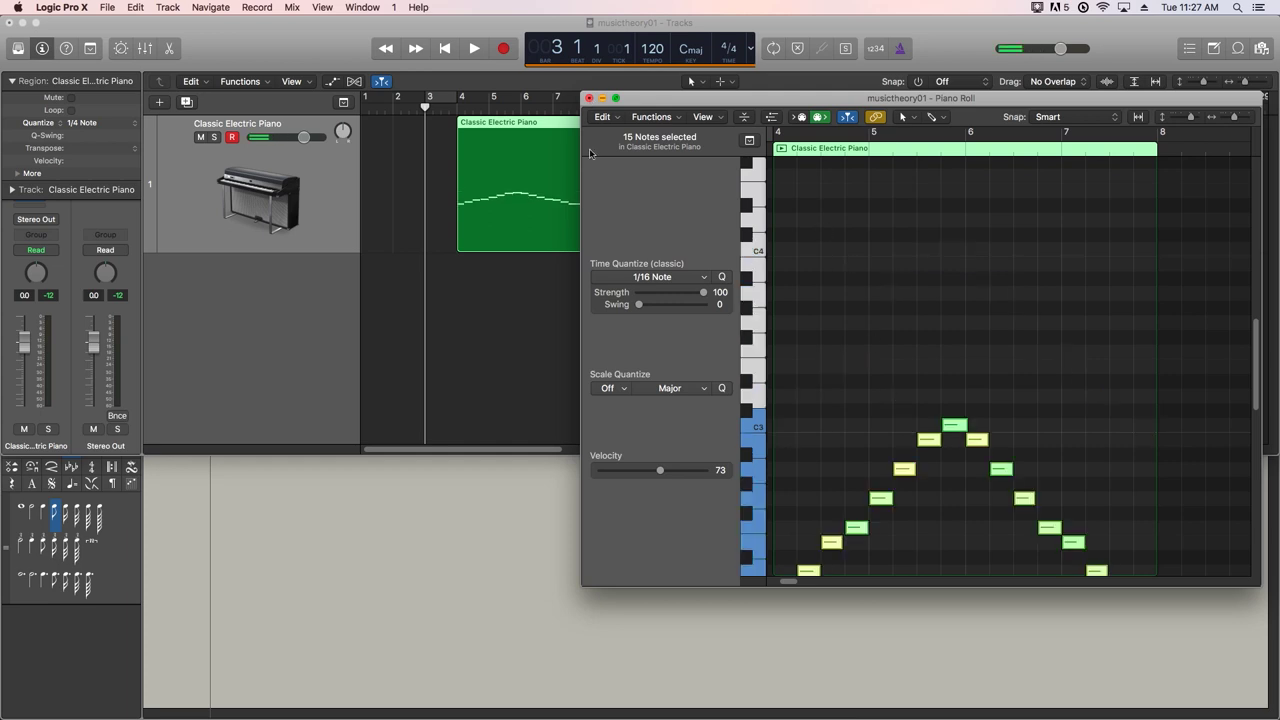
Open the Score in its own window, close the Piano Roll, and focus the score
{"action": "key", "text": "super+3"}
{"action": "key", "text": "super+w"}
{"action": "left_click", "coordinate": [556, 597]}
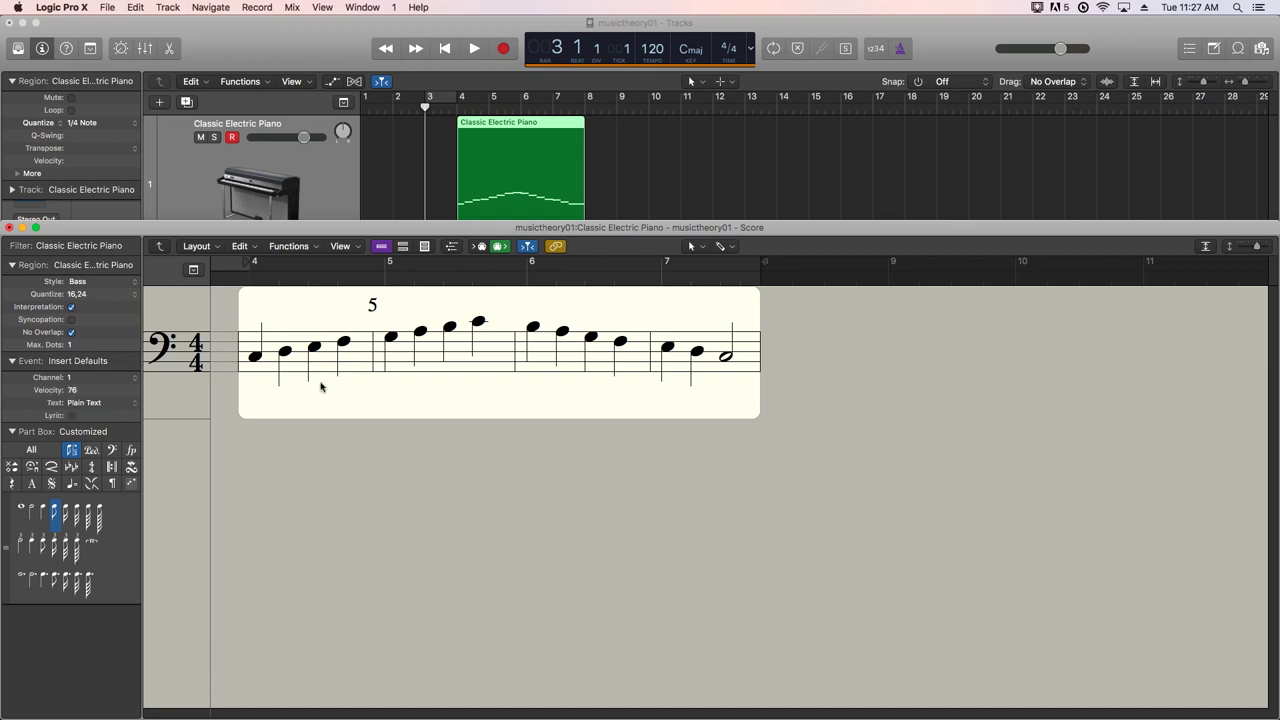
{"action": "left_click", "coordinate": [256, 358]}
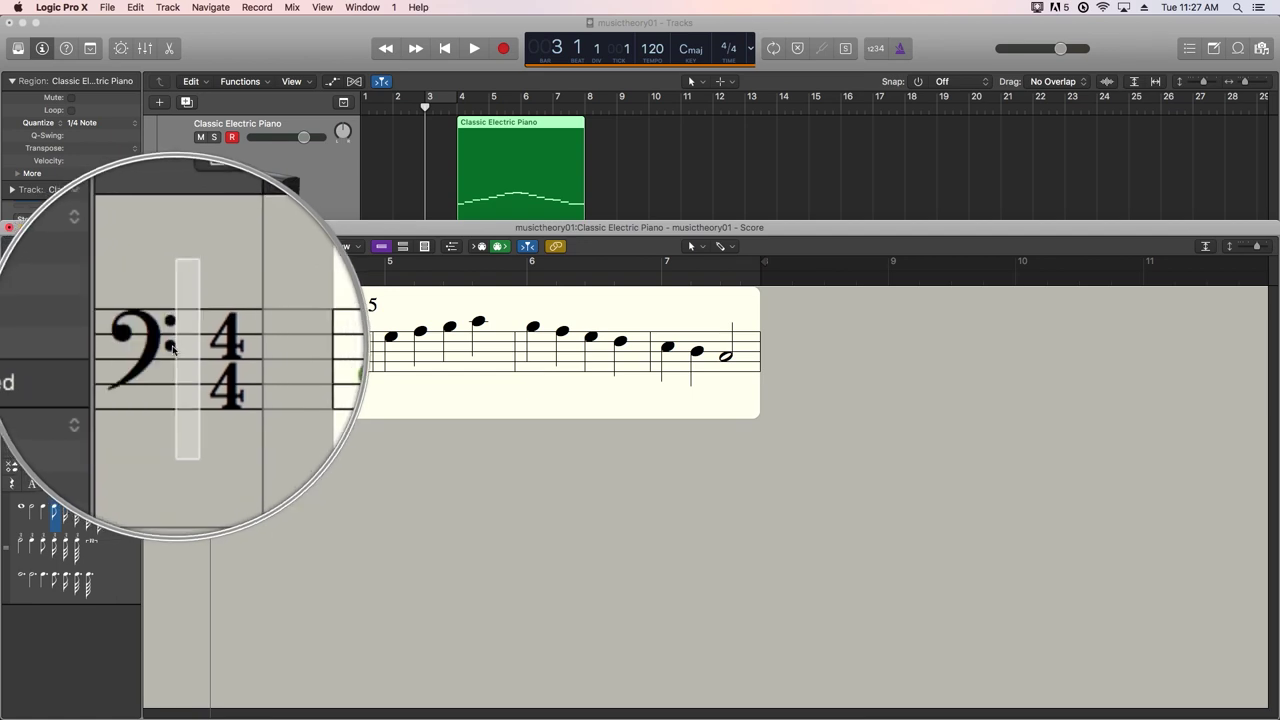
{"action": "left_click", "coordinate": [172, 348]}
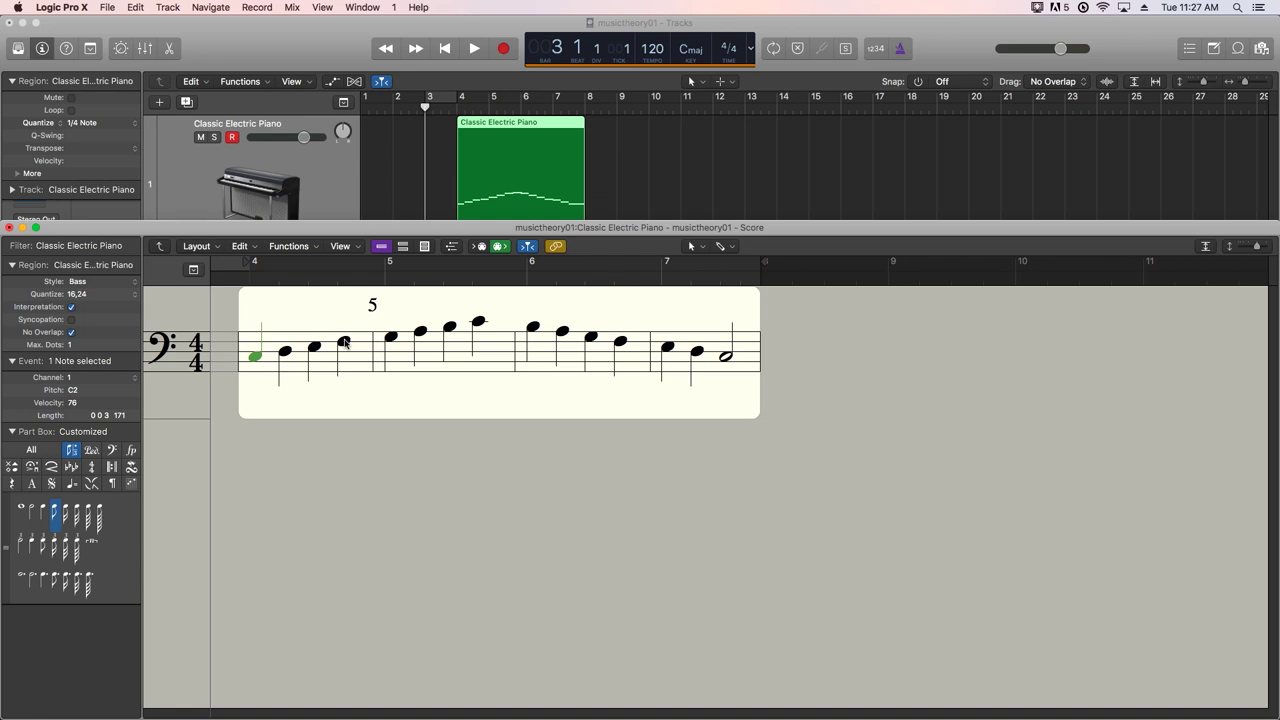
{"action": "left_click", "coordinate": [344, 343]}
Set the staff Style to Piano for a grand staff and deselect the F2 note
{"action": "left_click", "coordinate": [117, 289]}
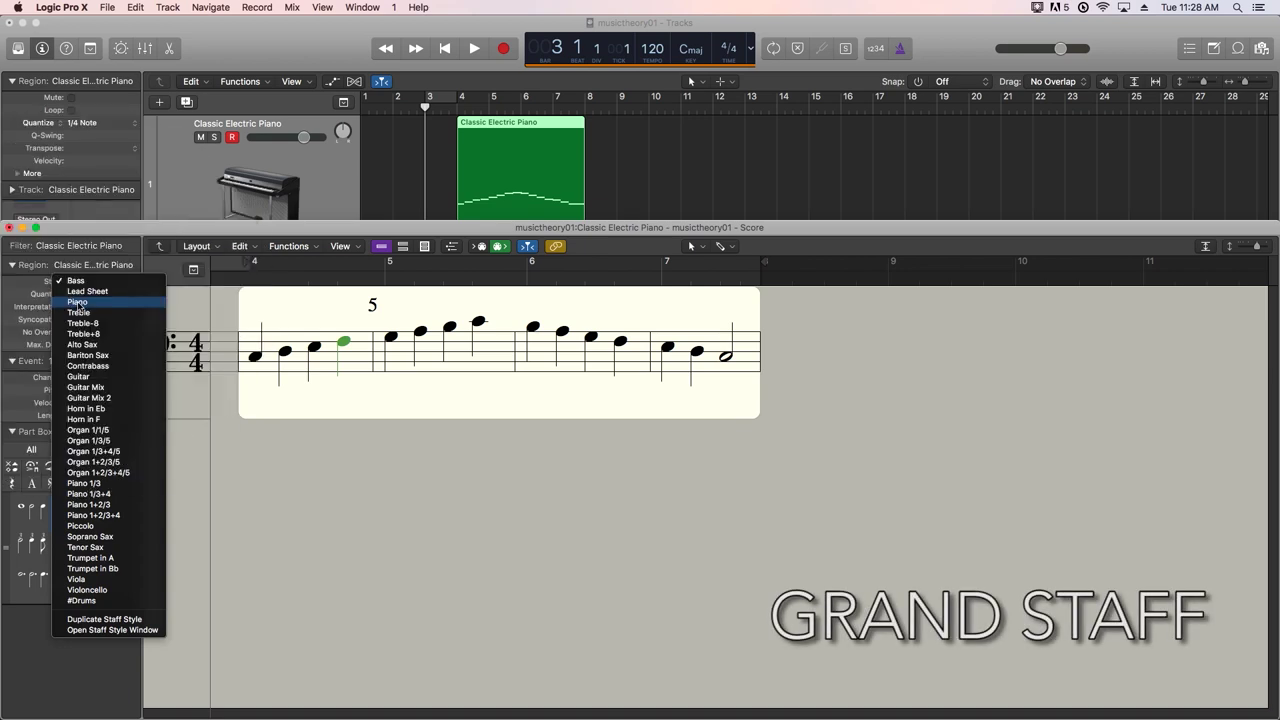
{"action": "left_click", "coordinate": [78, 303]}
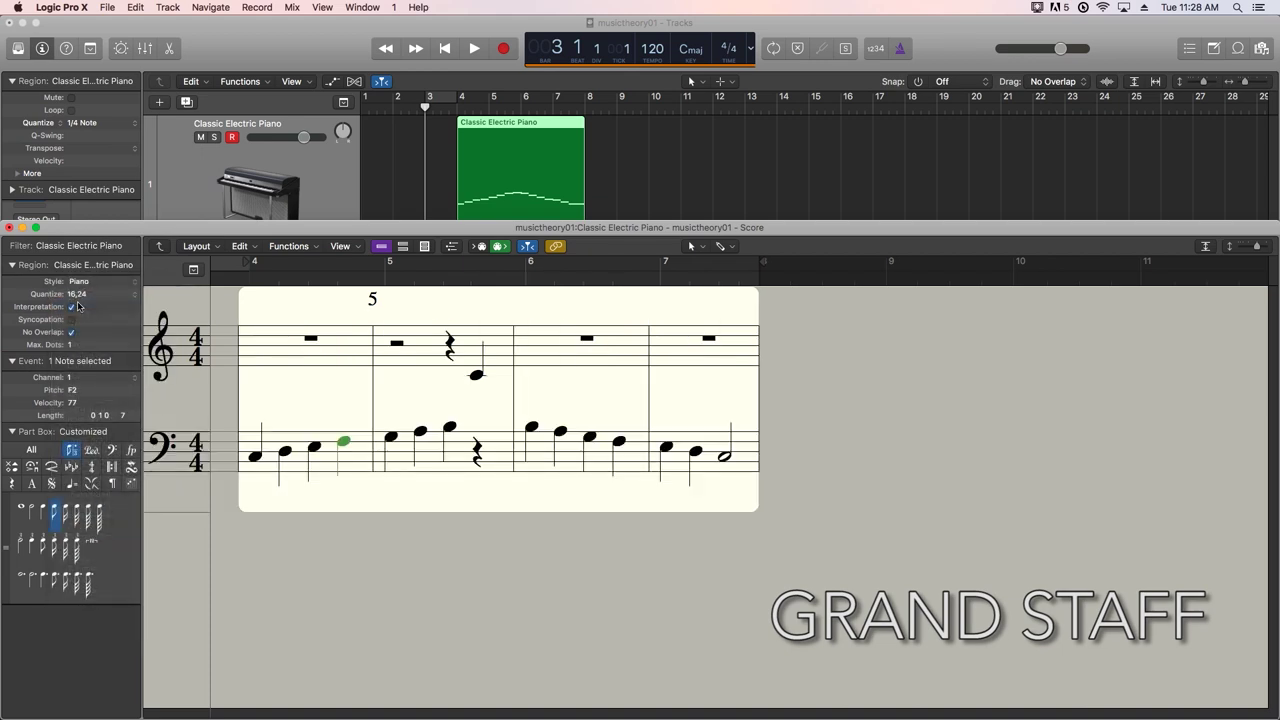
{"action": "left_click", "coordinate": [246, 497]}
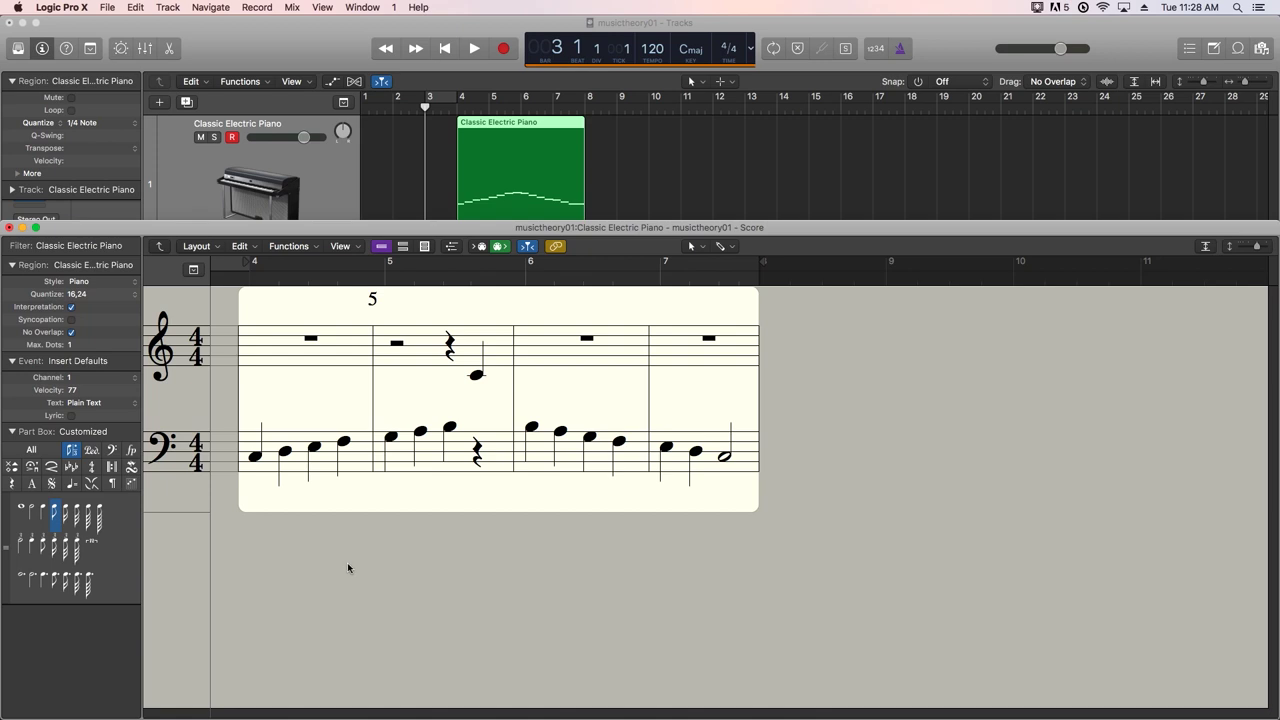
{"action": "left_click", "coordinate": [640, 153]}
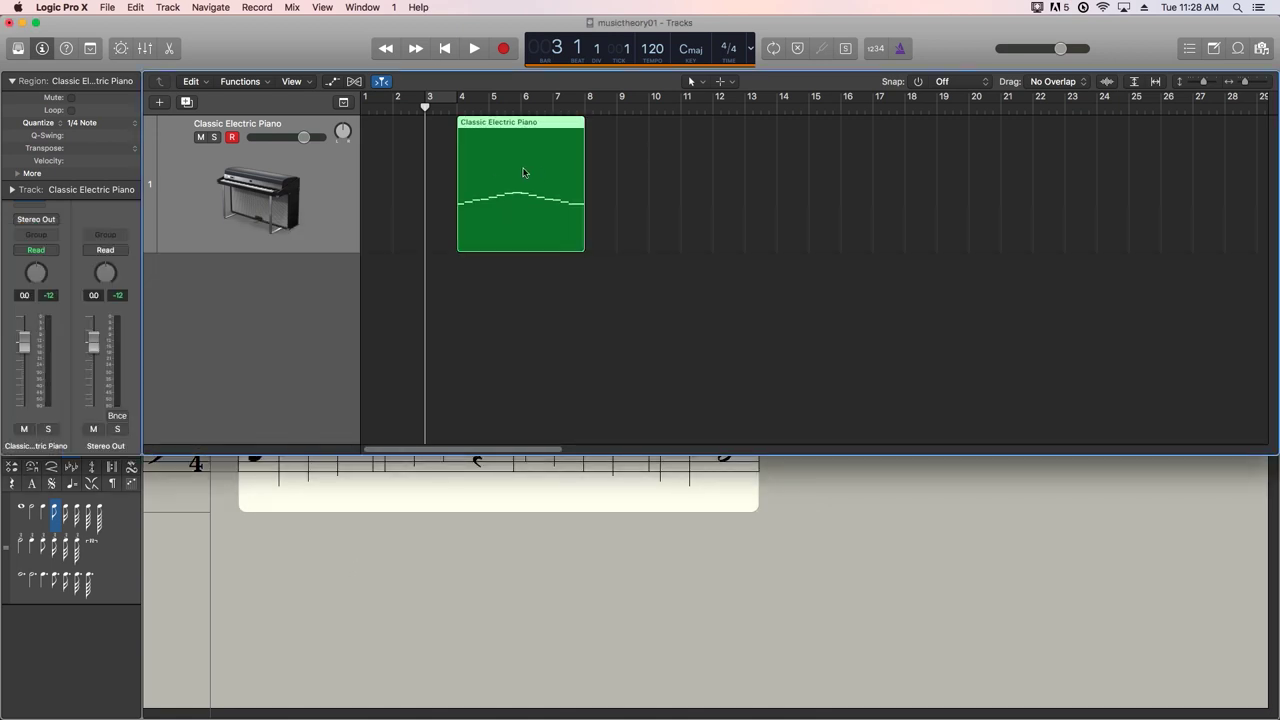
Delete the old piano region, return to the start, and record a new rising scale
{"action": "key", "text": "Delete"}
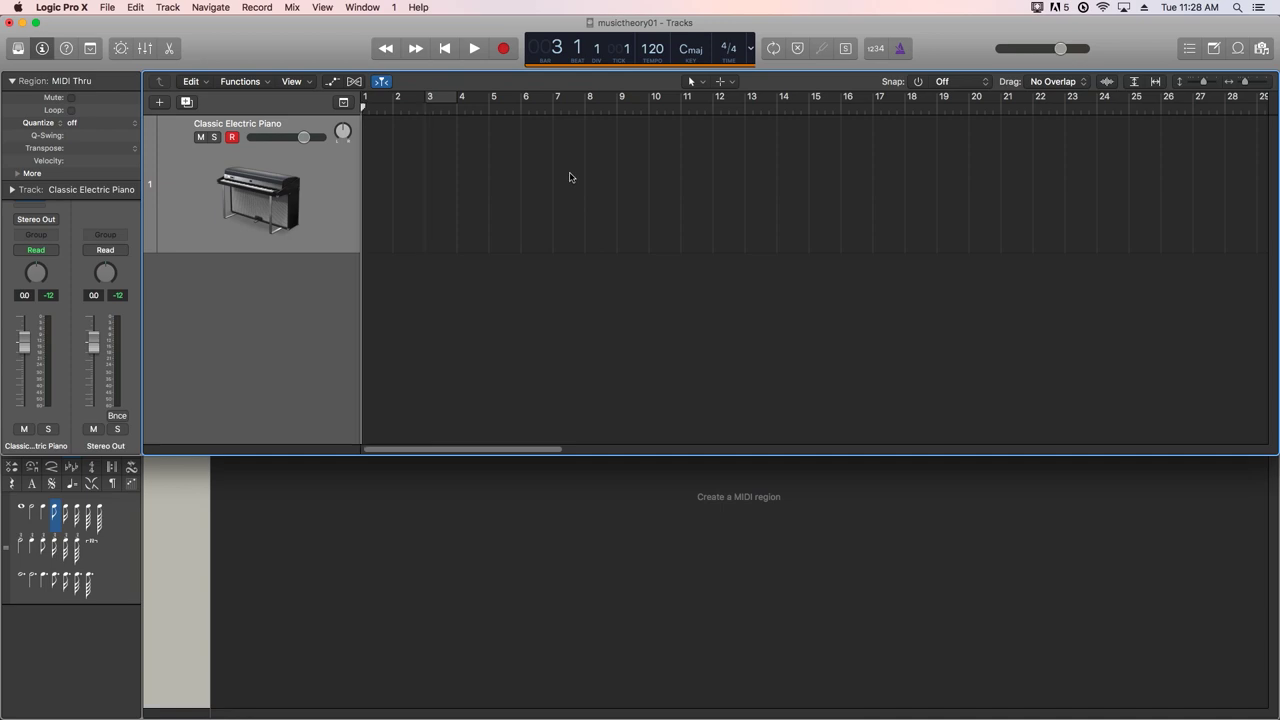
{"action": "key", "text": "Return"}
{"action": "key", "text": "space"}
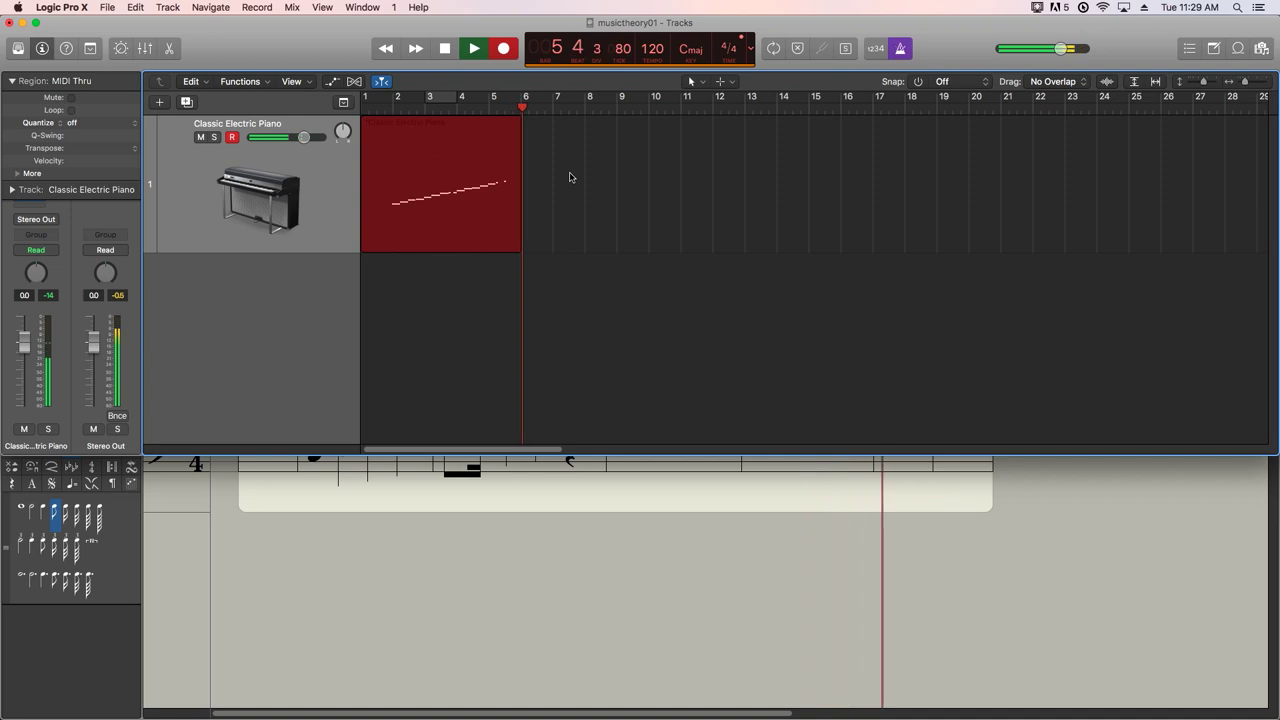
{"action": "key", "text": "space"}
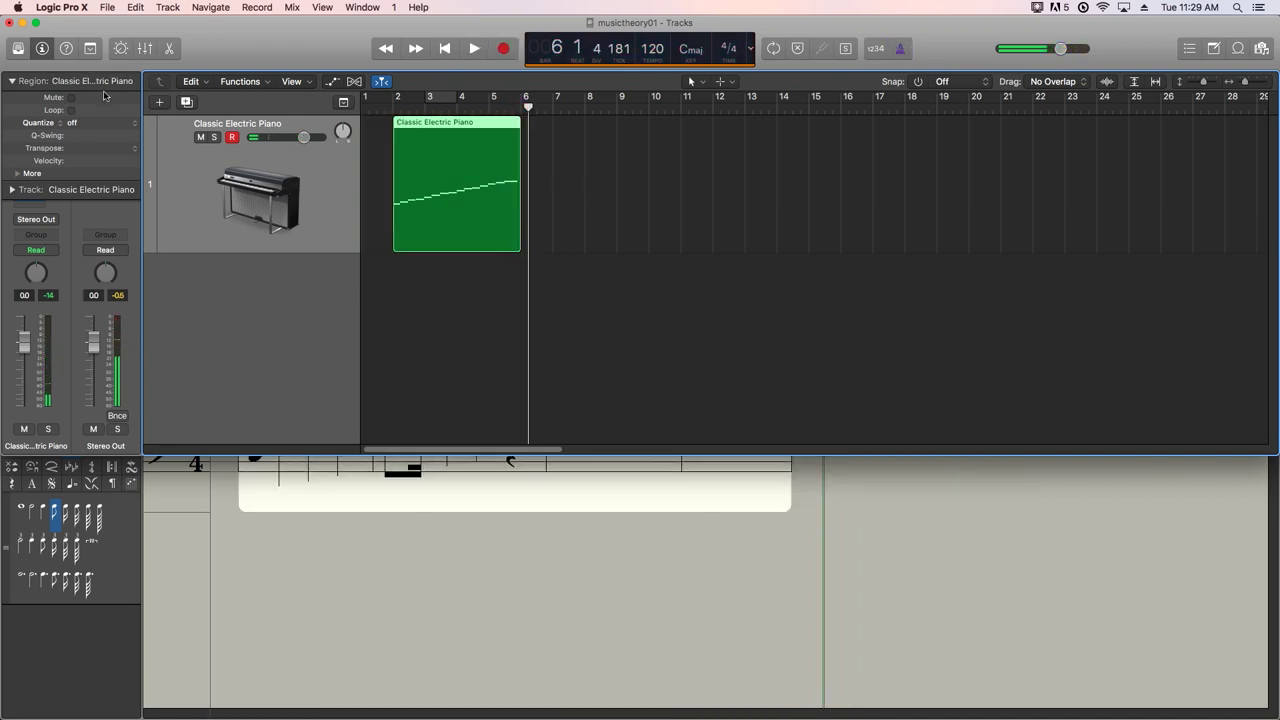
{"action": "left_click", "coordinate": [98, 123]}
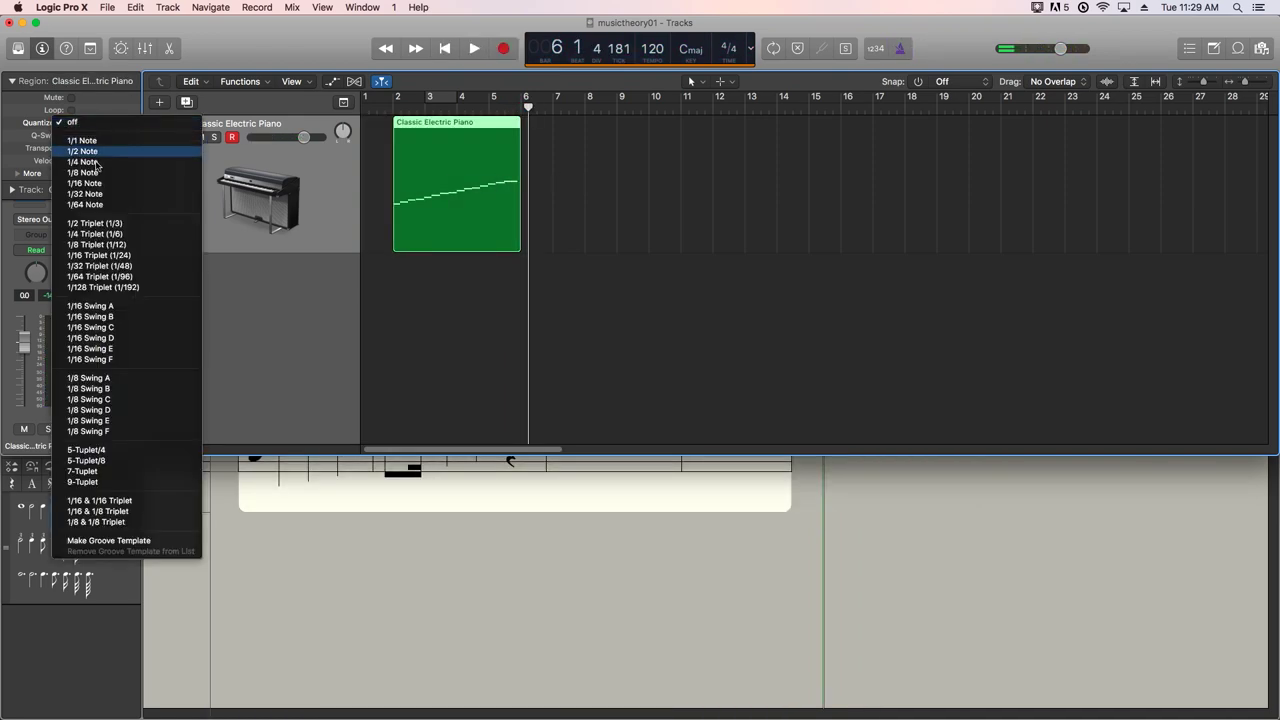
{"action": "left_click", "coordinate": [85, 162]}
{"action": "left_click", "coordinate": [407, 536]}
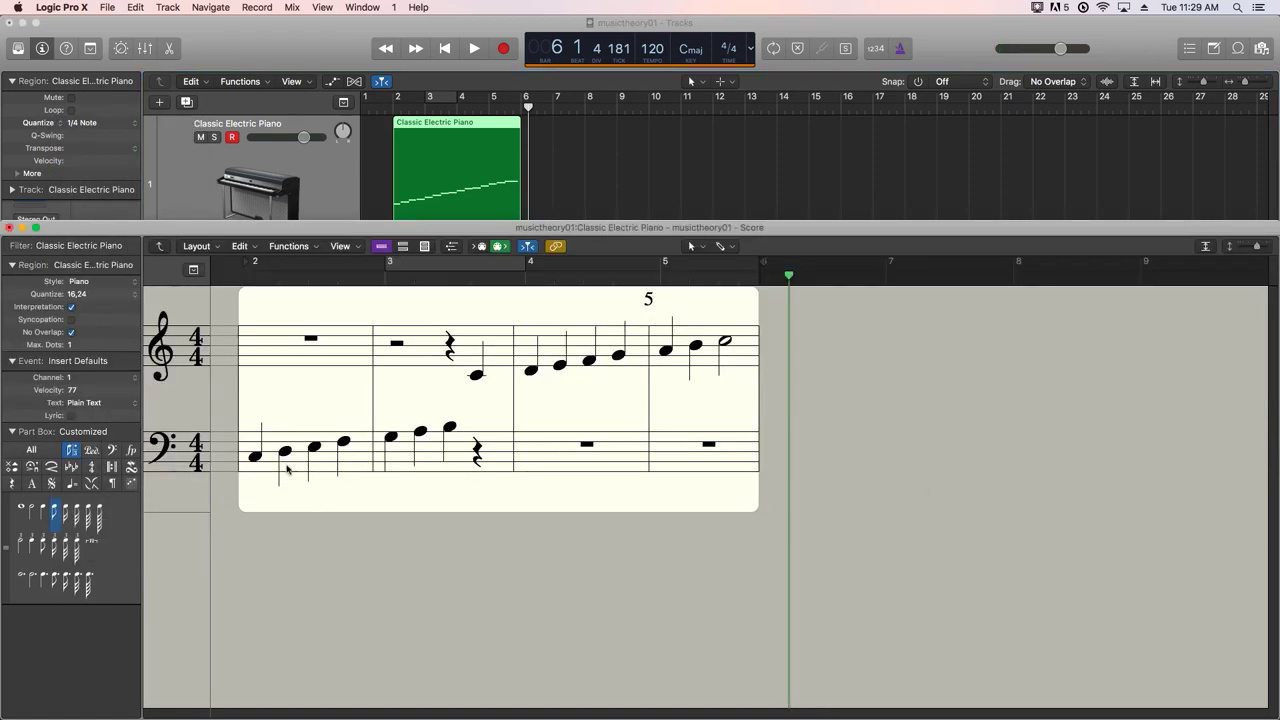
{"action": "left_click", "coordinate": [256, 456]}
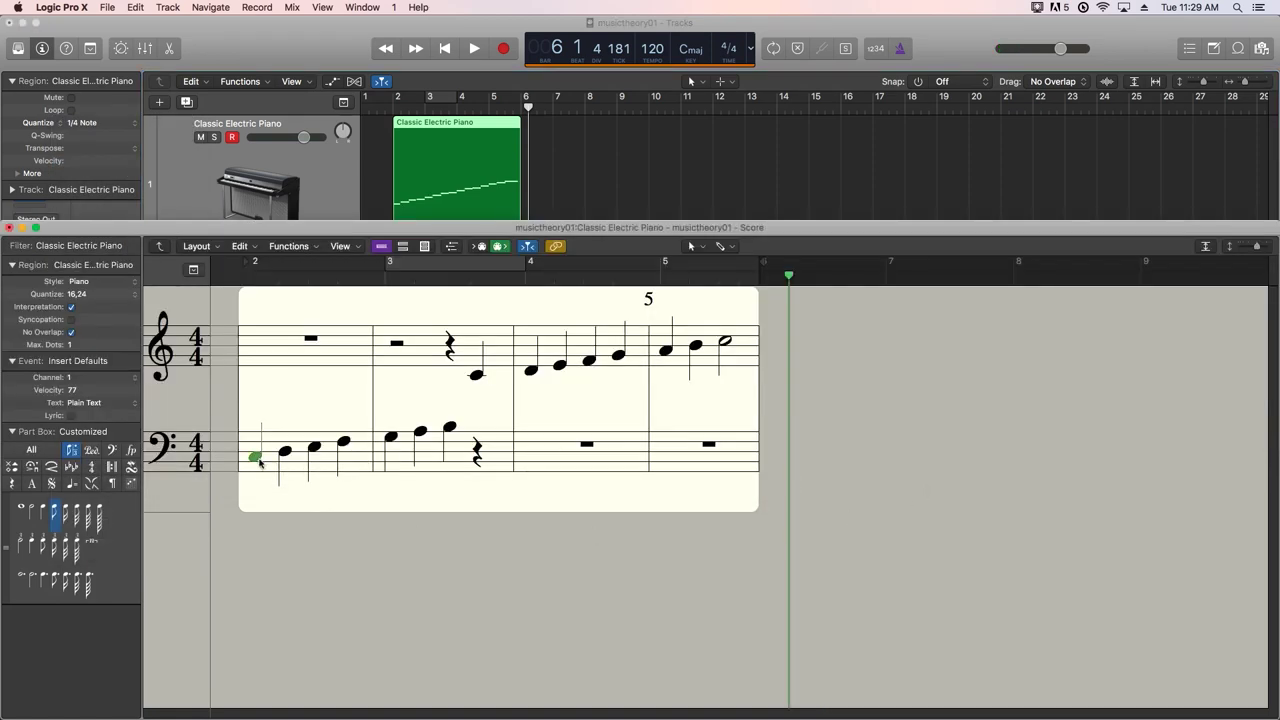
{"action": "left_click", "coordinate": [477, 376]}
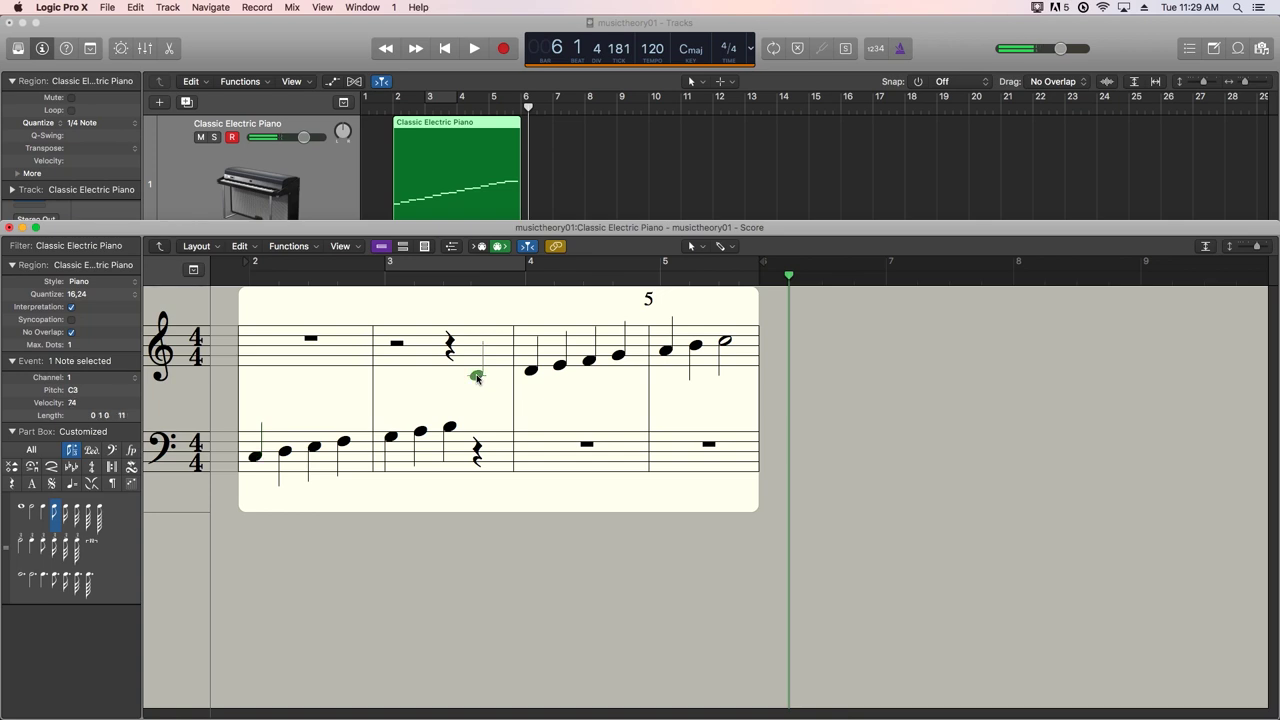
{"action": "left_click", "coordinate": [724, 343]}
Audition a treble quarter note and a bass note to hear their pitches
{"action": "left_click", "coordinate": [477, 376]}
{"action": "left_click", "coordinate": [451, 430]}
{"action": "left_click", "coordinate": [477, 378]}
Lower the bass note to A#2, then audition the B2 note in the bass staff
{"action": "left_click_drag", "start_coordinate": [476, 381], "coordinate": [477, 389]}
{"action": "left_click", "coordinate": [525, 548]}
{"action": "left_click", "coordinate": [450, 428]}
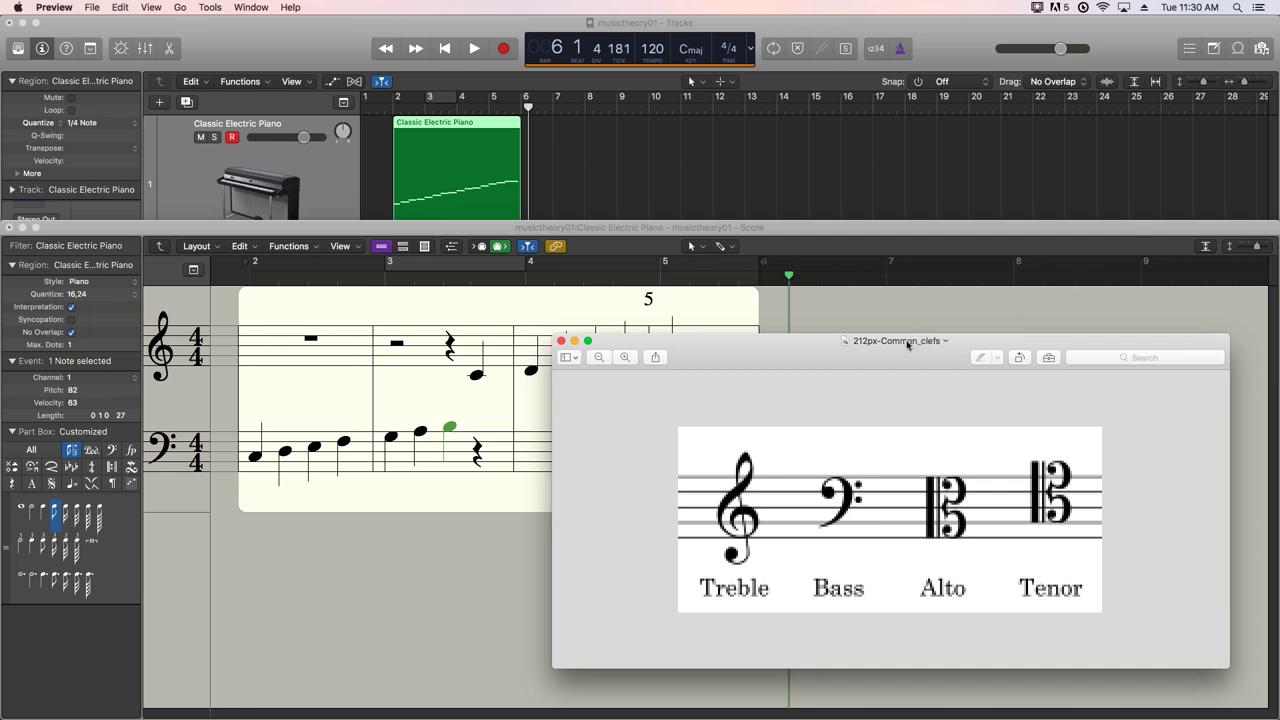
{"action": "left_click_drag", "start_coordinate": [910, 345], "coordinate": [577, 522]}
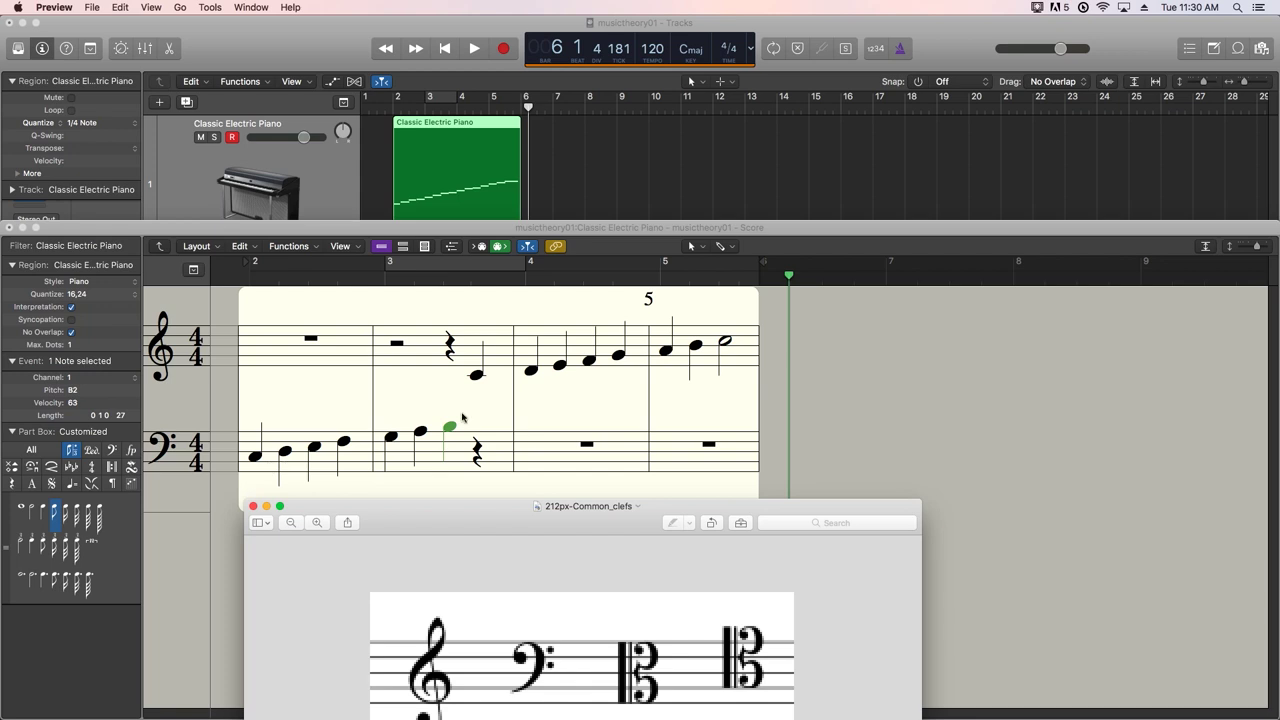
{"action": "left_click_drag", "start_coordinate": [515, 507], "coordinate": [791, 324]}
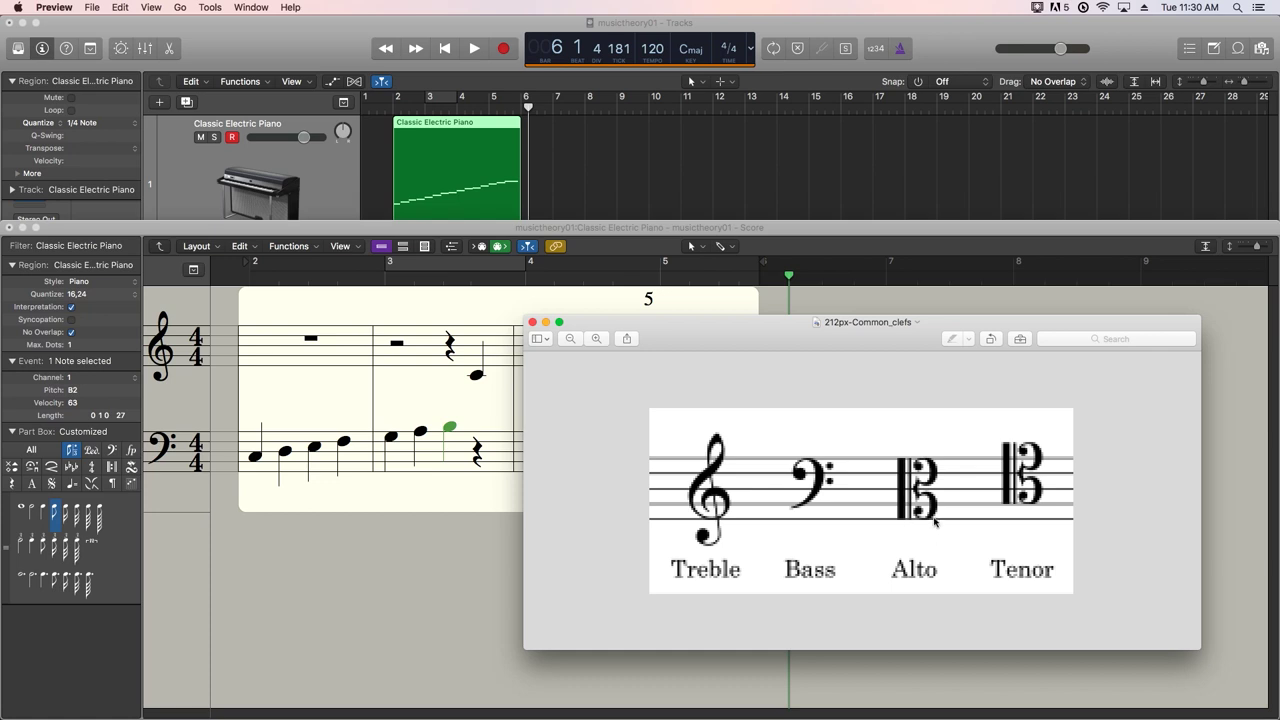
{"action": "key", "text": "grave"}
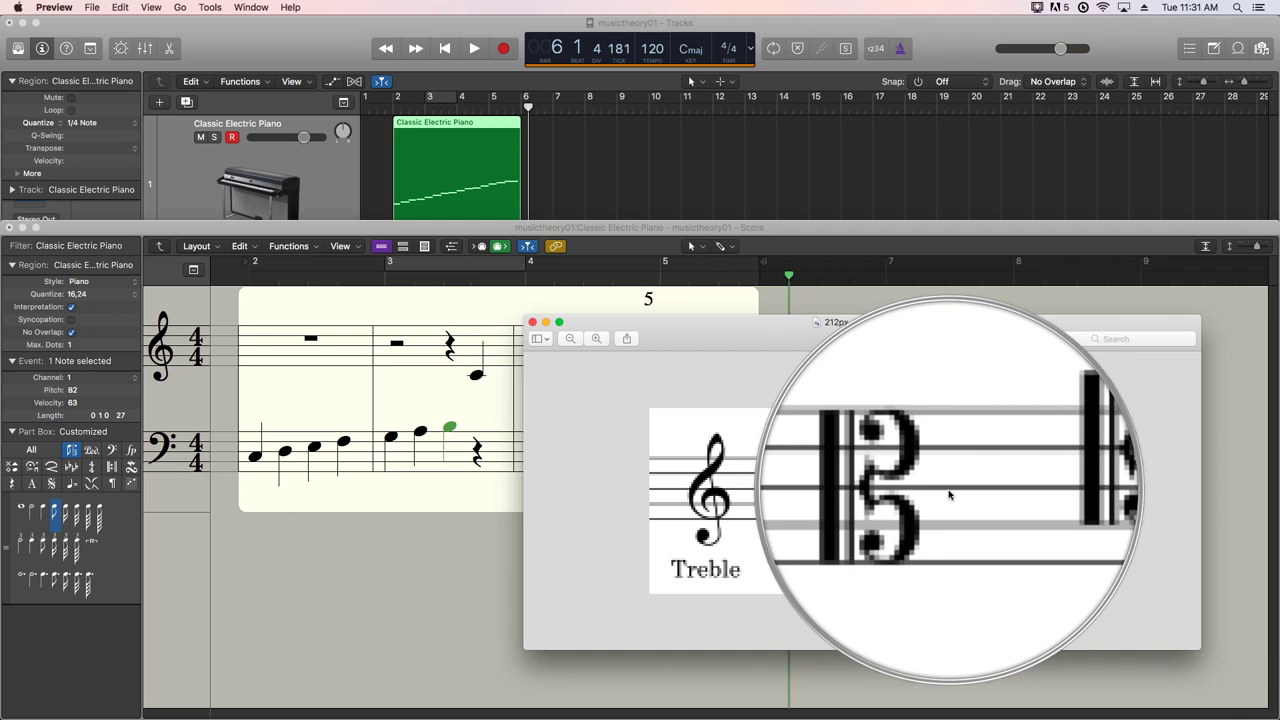
{"action": "key", "text": "grave"}
{"action": "key", "text": "grave"}
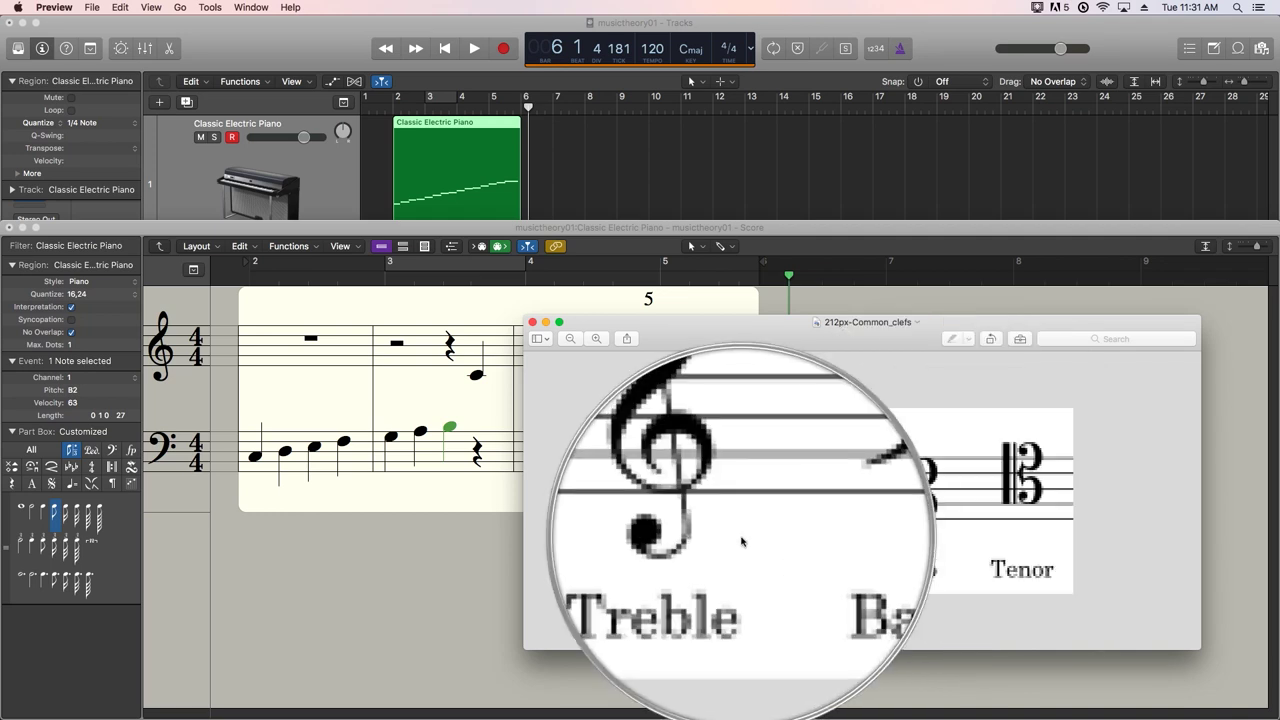
{"action": "key", "text": "grave"}
{"action": "key", "text": "grave"}
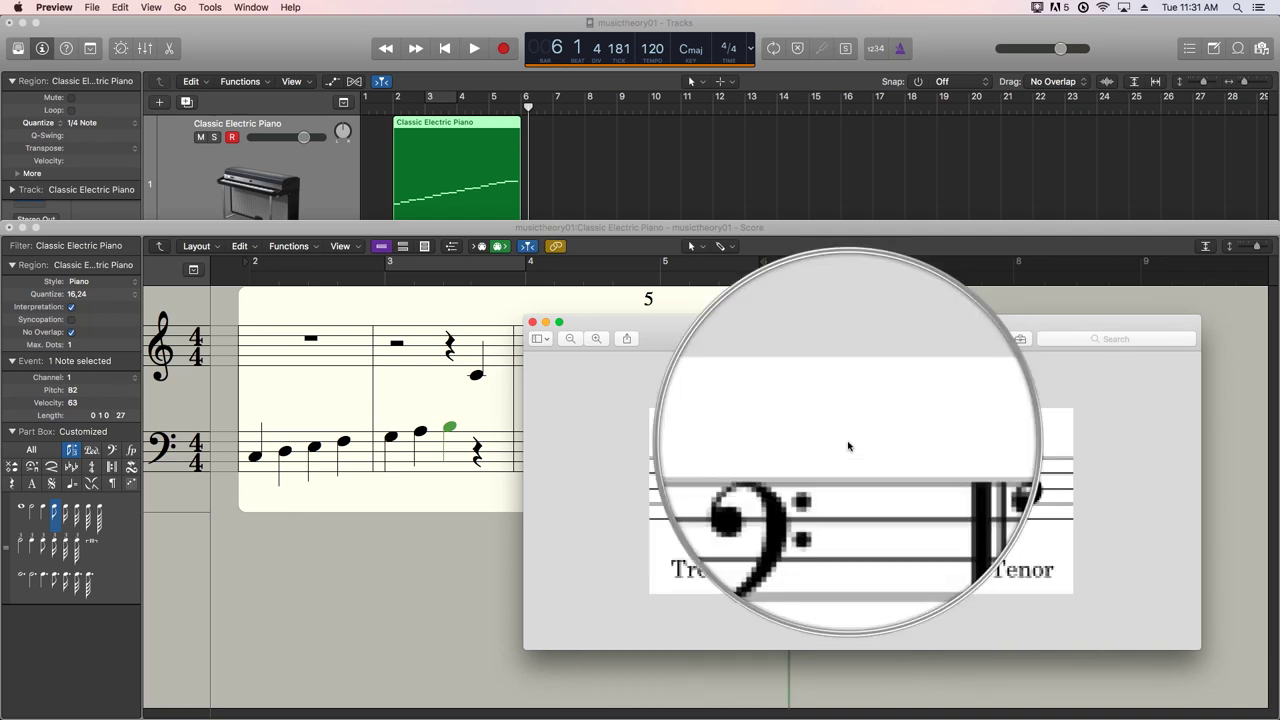
{"action": "key", "text": "grave"}
{"action": "key", "text": "grave"}
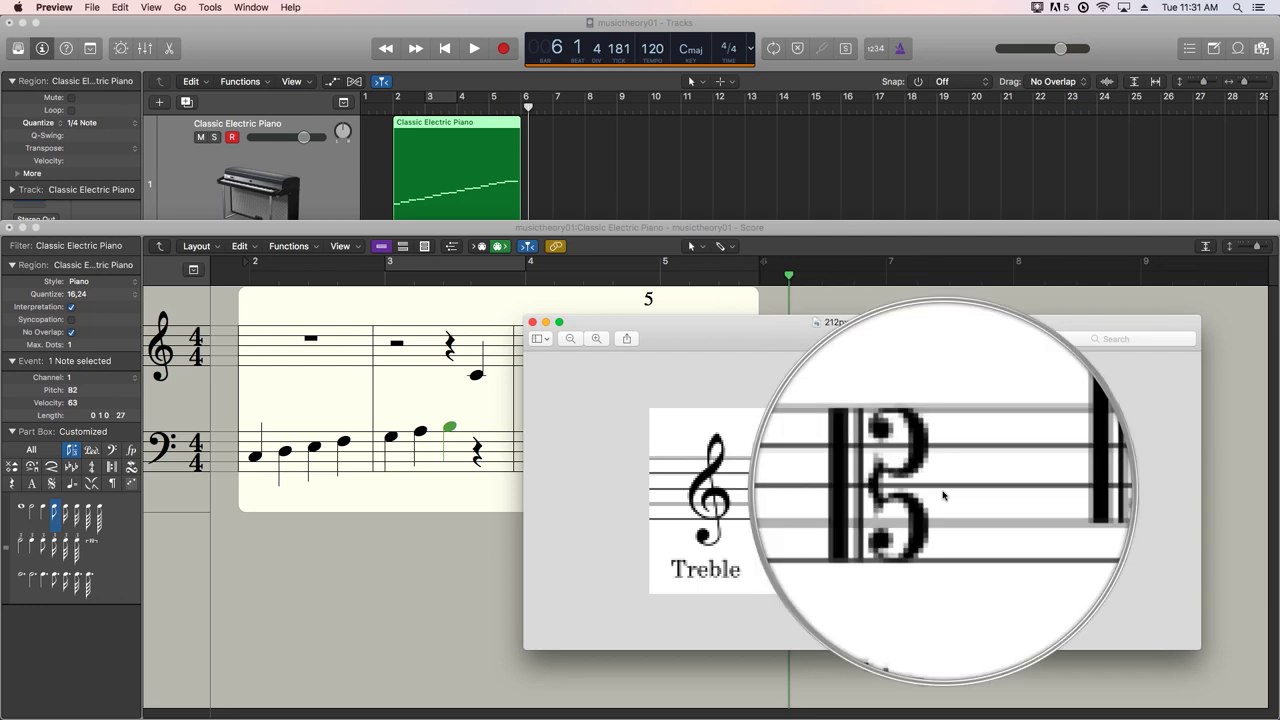
{"action": "key", "text": "grave"}
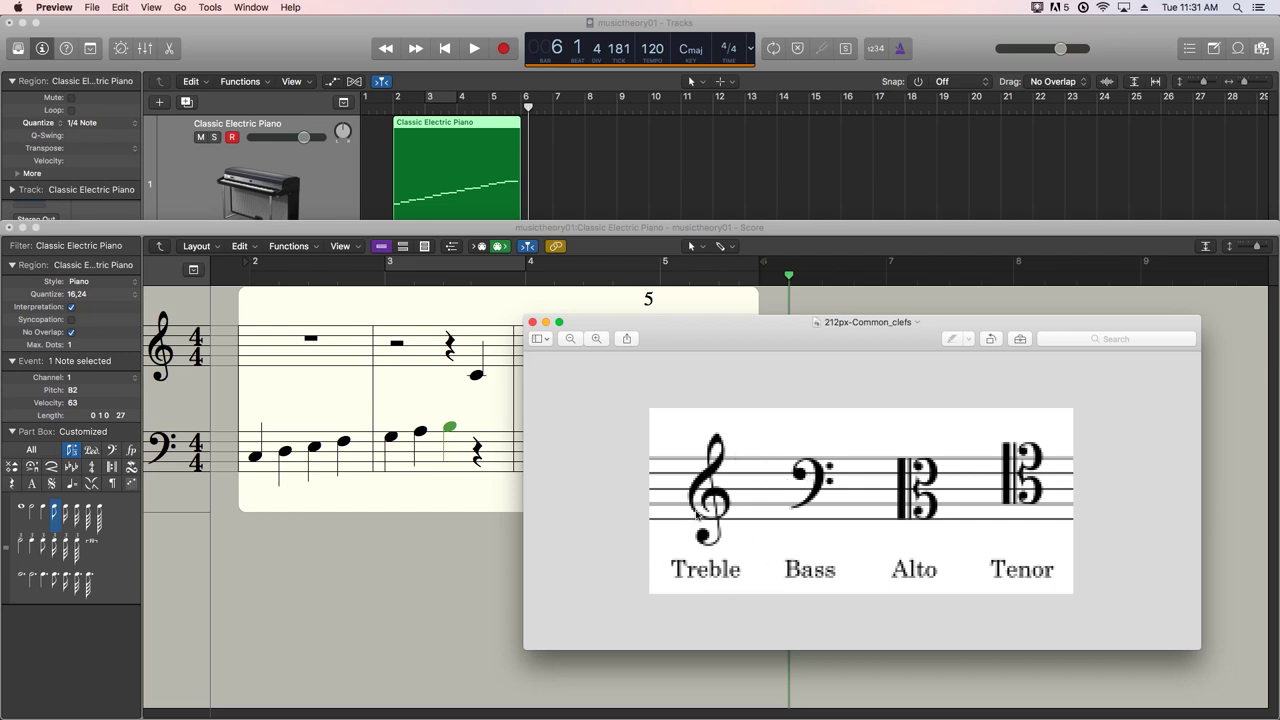
Close the common clefs diagram and bring up an enlarged piano and keys diagram
{"action": "left_click", "coordinate": [533, 325]}
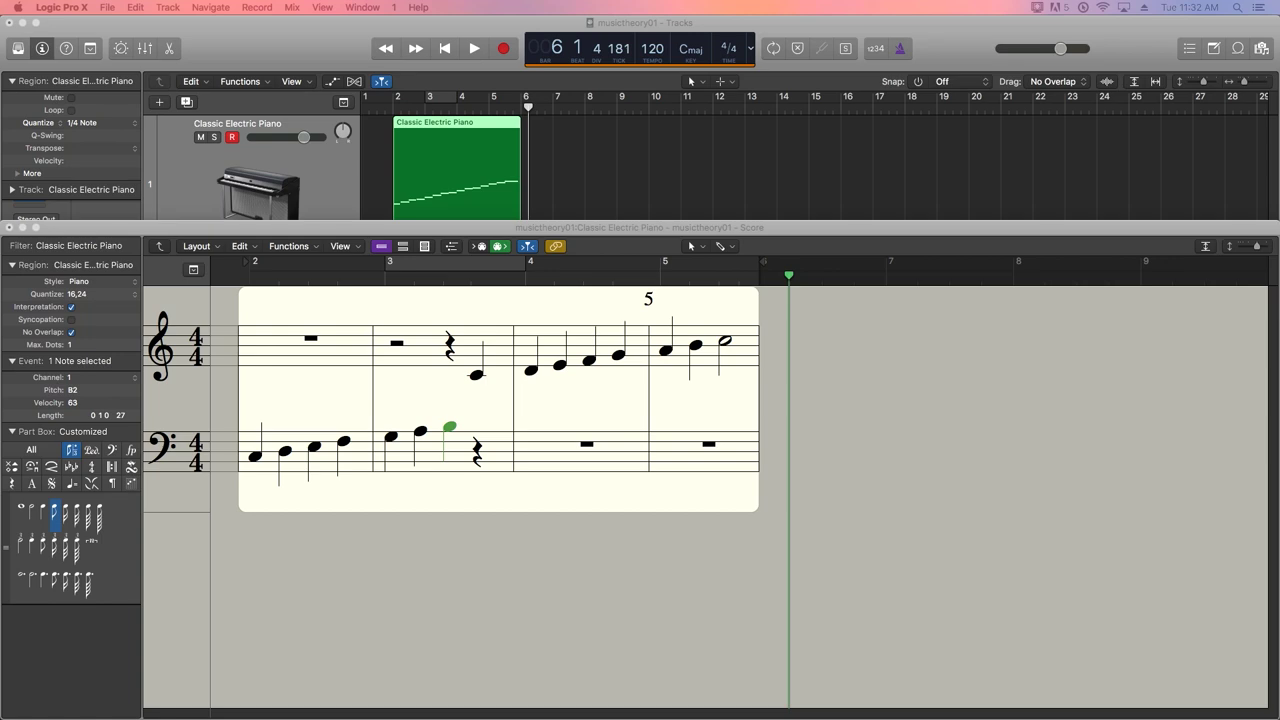
{"action": "key", "text": "super+Tab"}
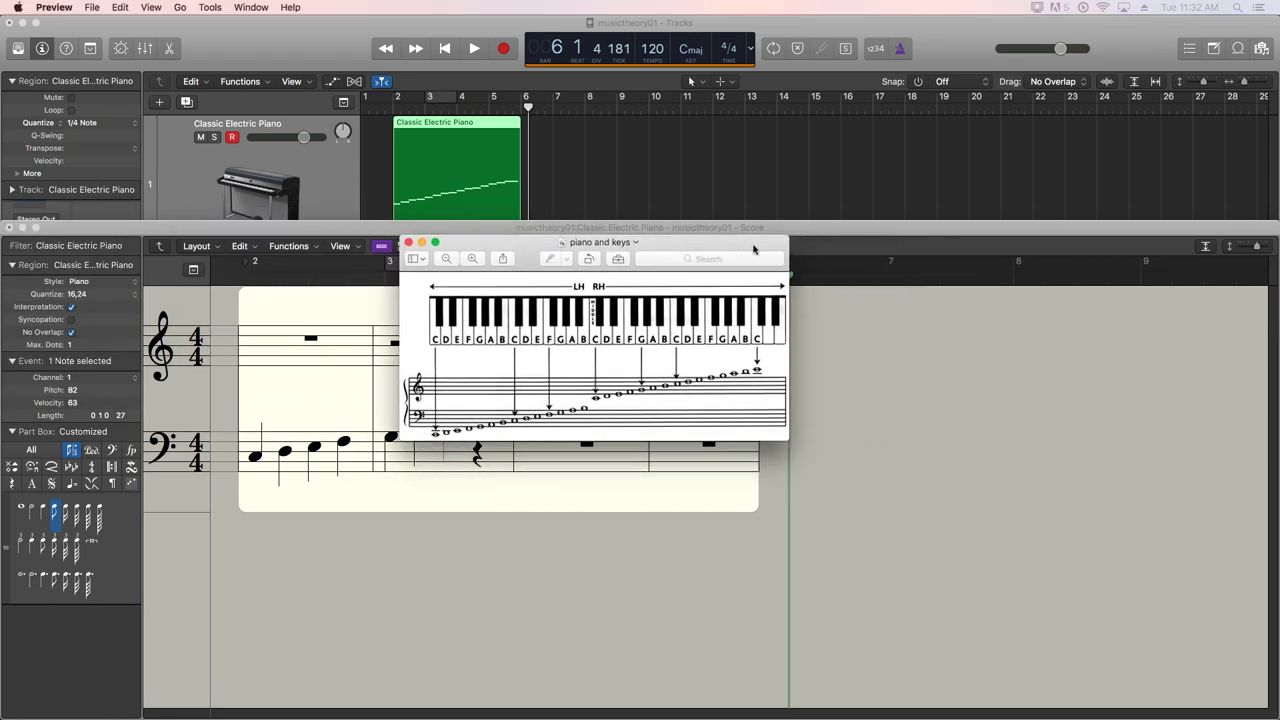
{"action": "left_click_drag", "start_coordinate": [787, 436], "coordinate": [1211, 657]}
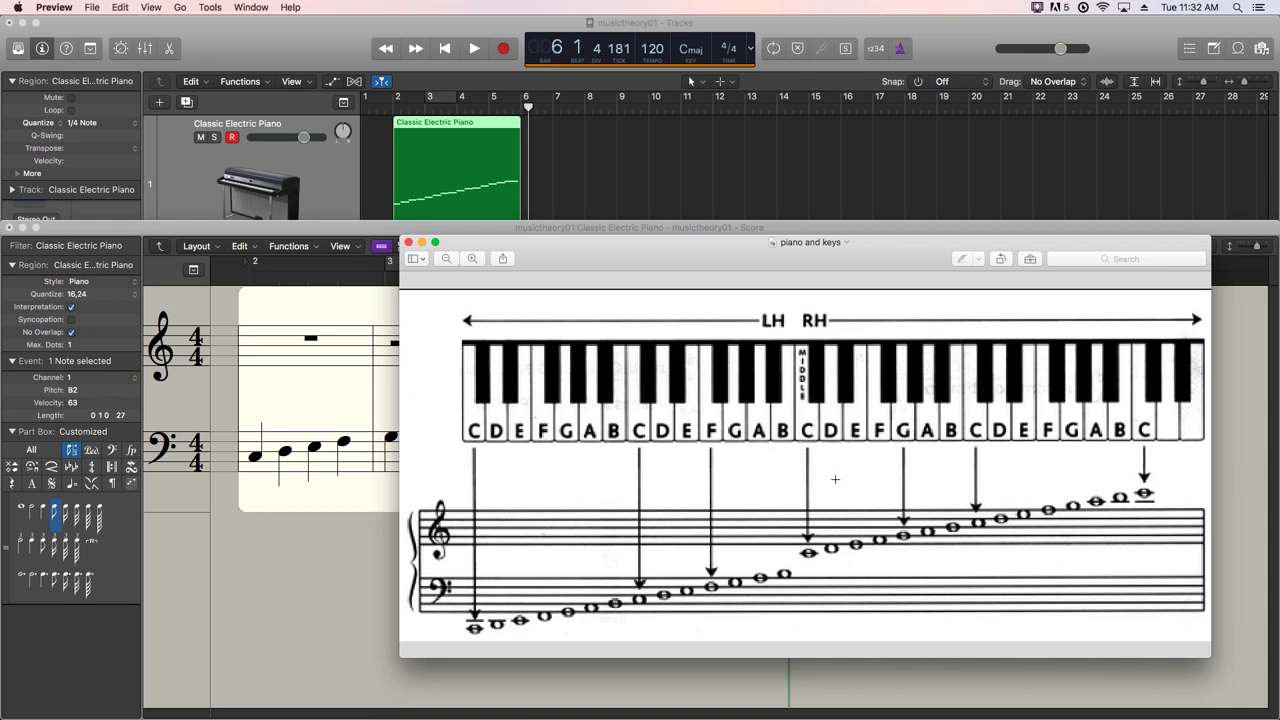
Magnify the keys around middle C with the loupe, then the lowest C key
{"action": "key", "text": "grave"}
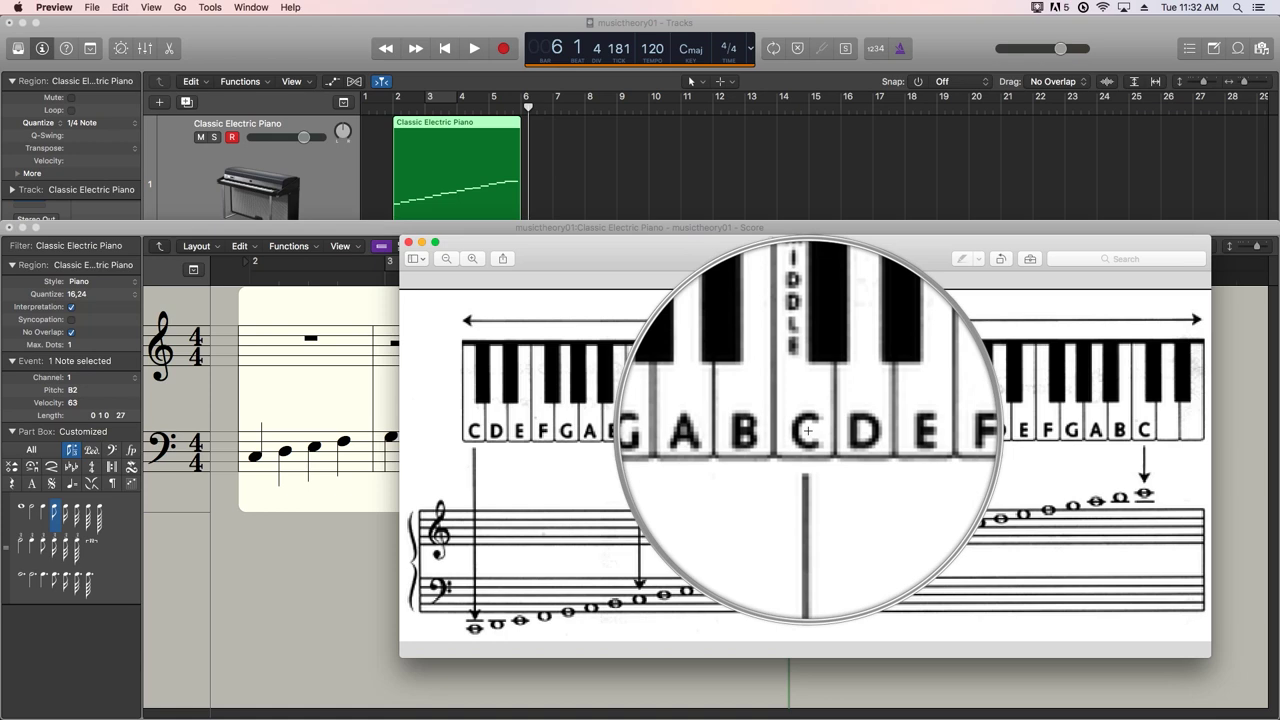
{"action": "key", "text": "grave"}
{"action": "key", "text": "grave"}
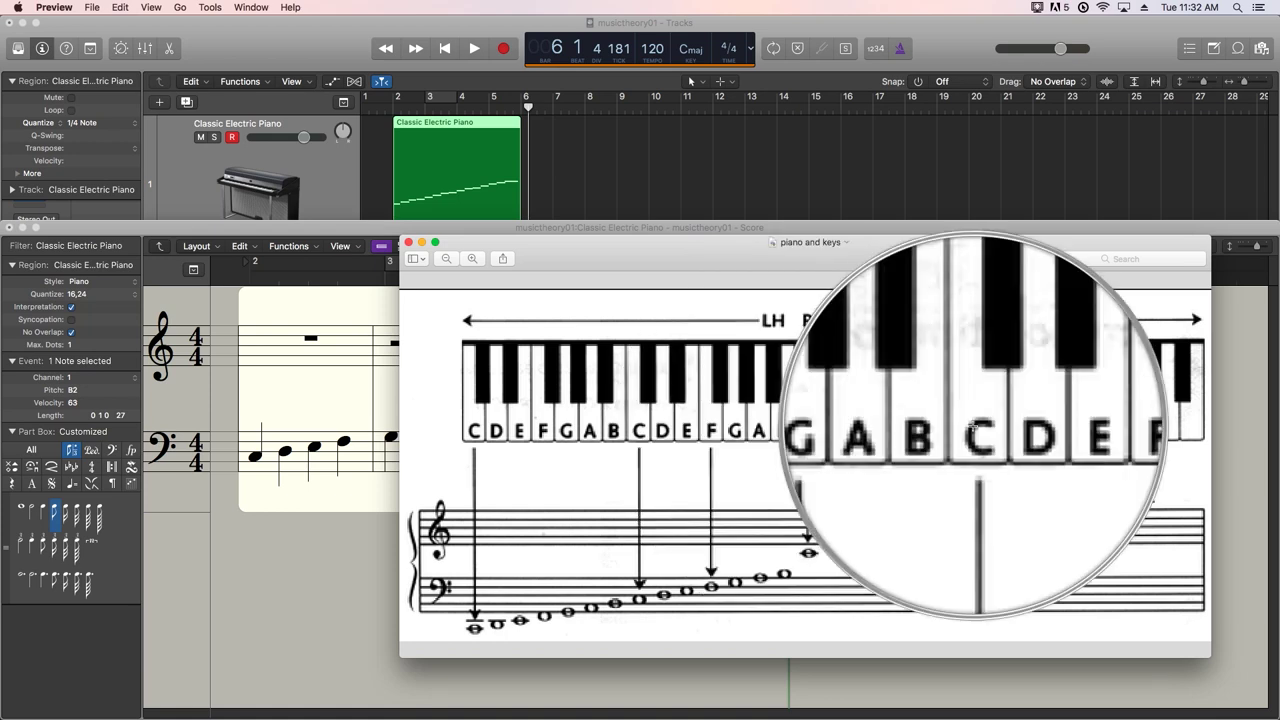
{"action": "key", "text": "grave"}
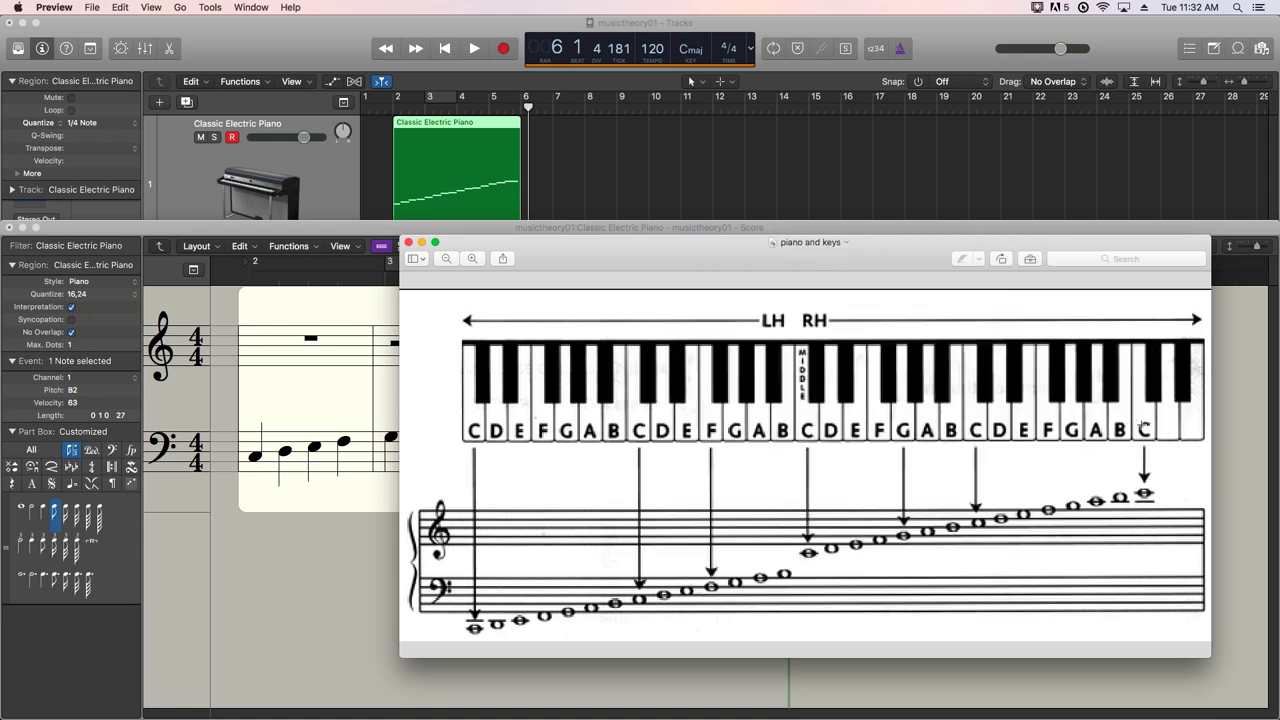
{"action": "key", "text": "grave"}
{"action": "key", "text": "grave"}
{"action": "key", "text": "grave"}
{"action": "key", "text": "grave"}
{"action": "key", "text": "grave"}
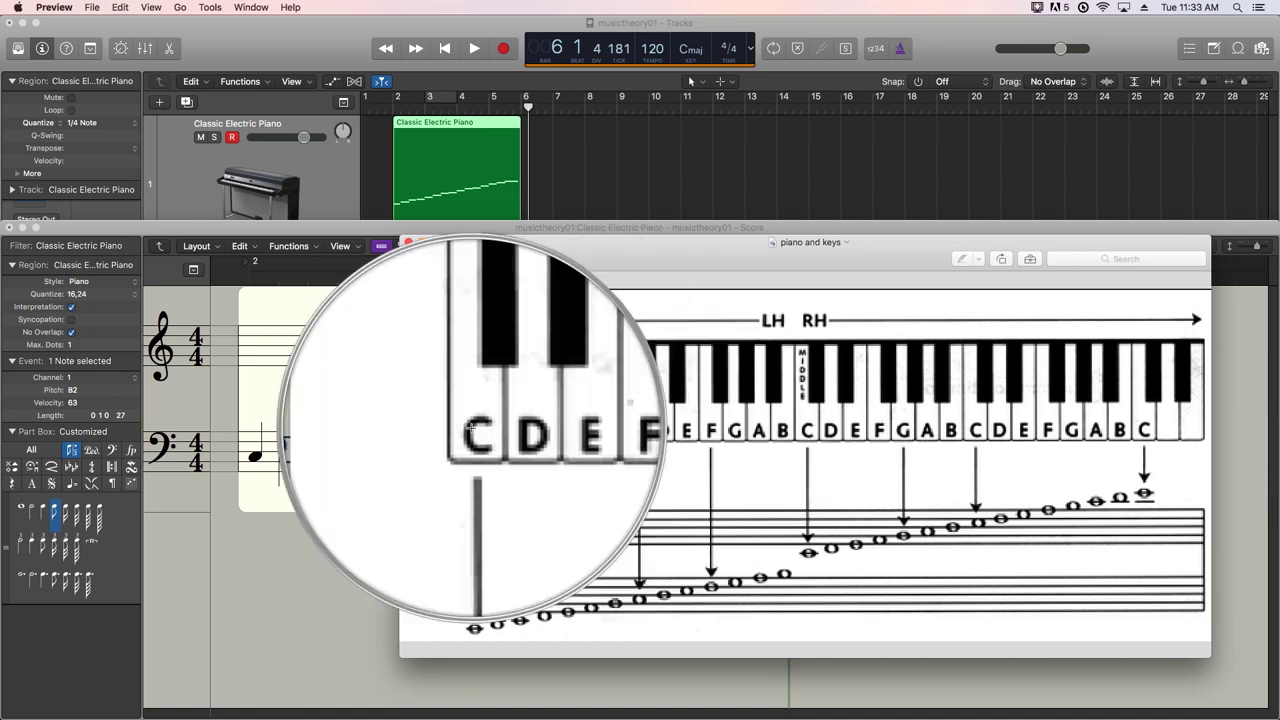
{"action": "key", "text": "grave"}
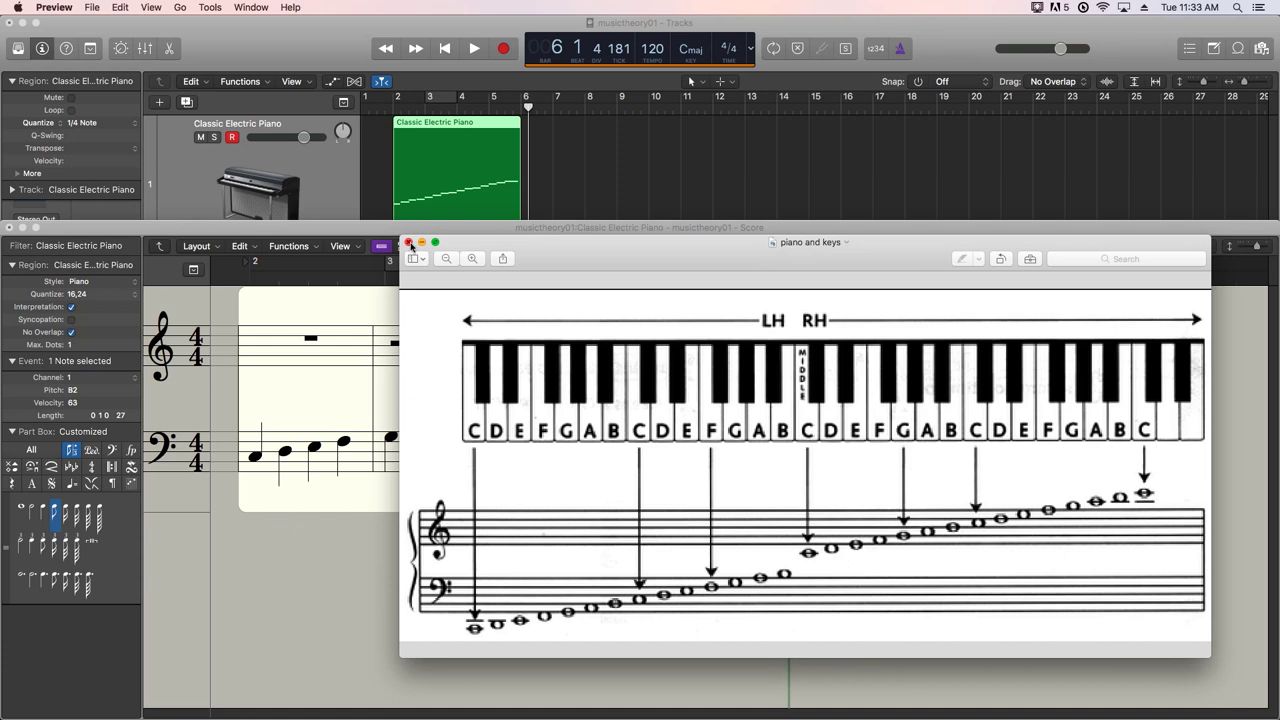
Close the Preview window showing the piano and keys diagram
{"action": "left_click", "coordinate": [409, 244]}
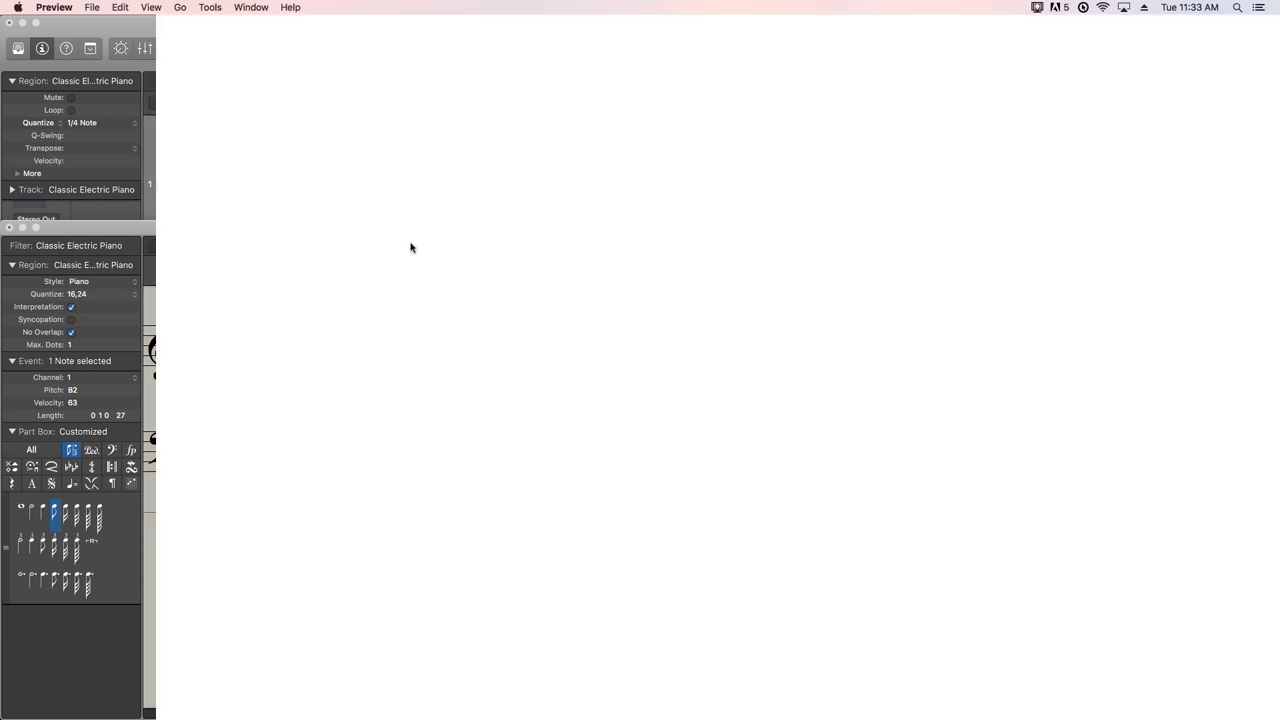